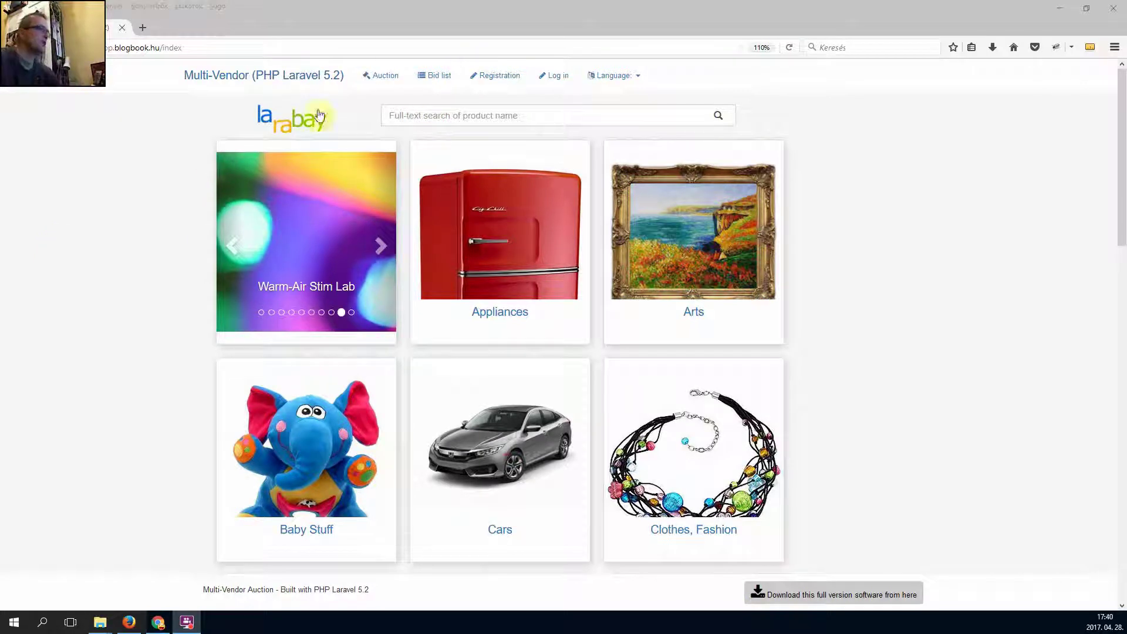
left_click(558, 82)
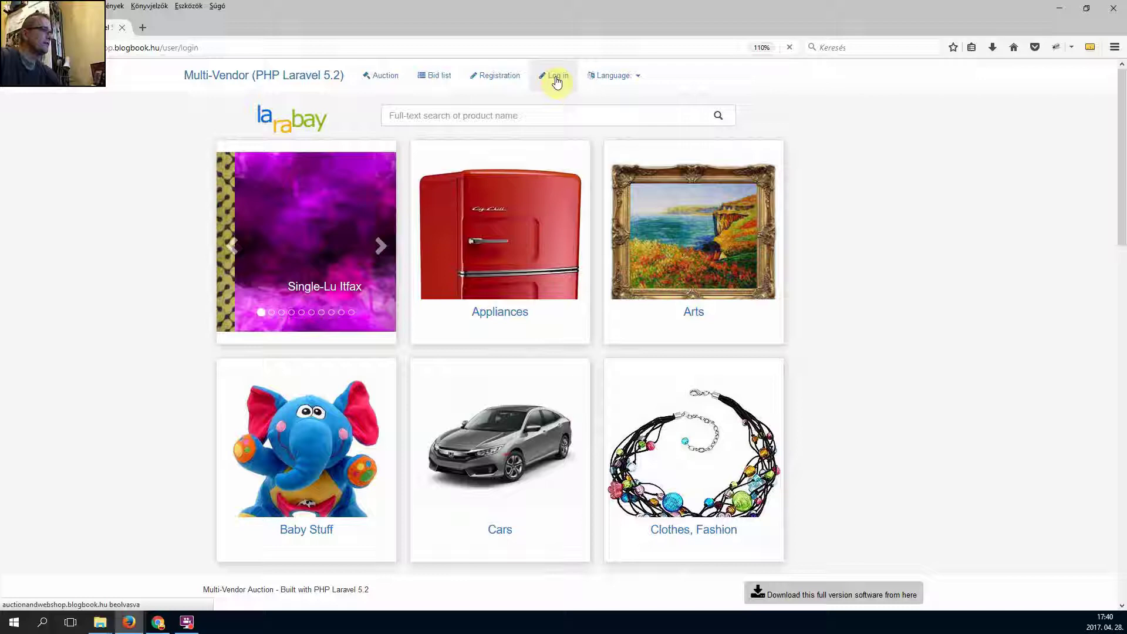
left_click_drag(505, 153, 410, 151)
key("ctrl+c")
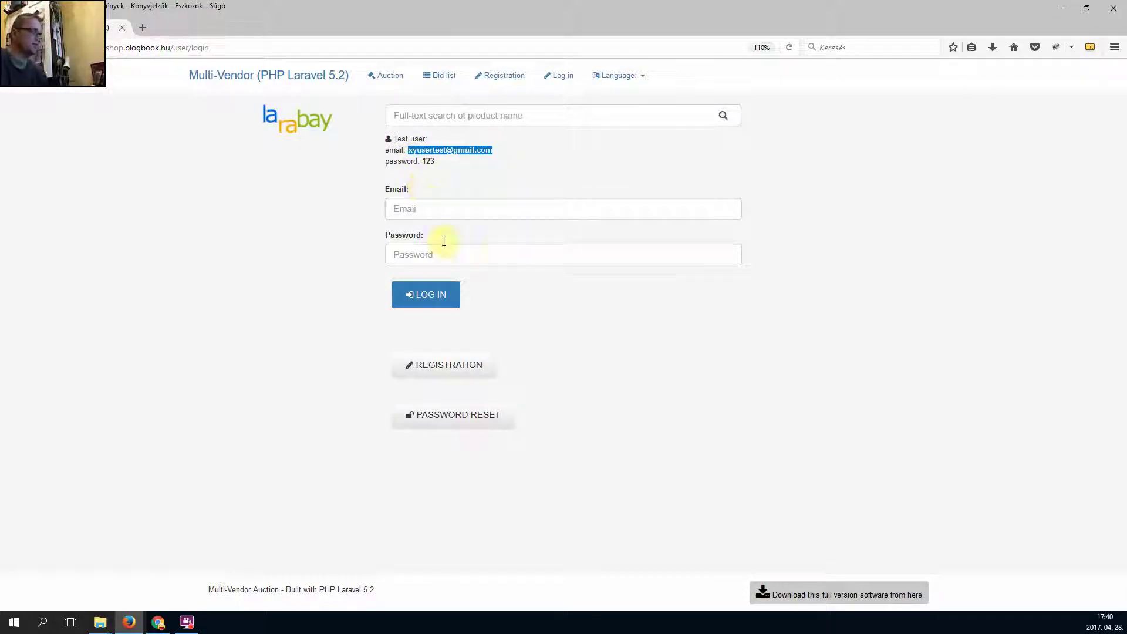
left_click(423, 209)
key("ctrl+v")
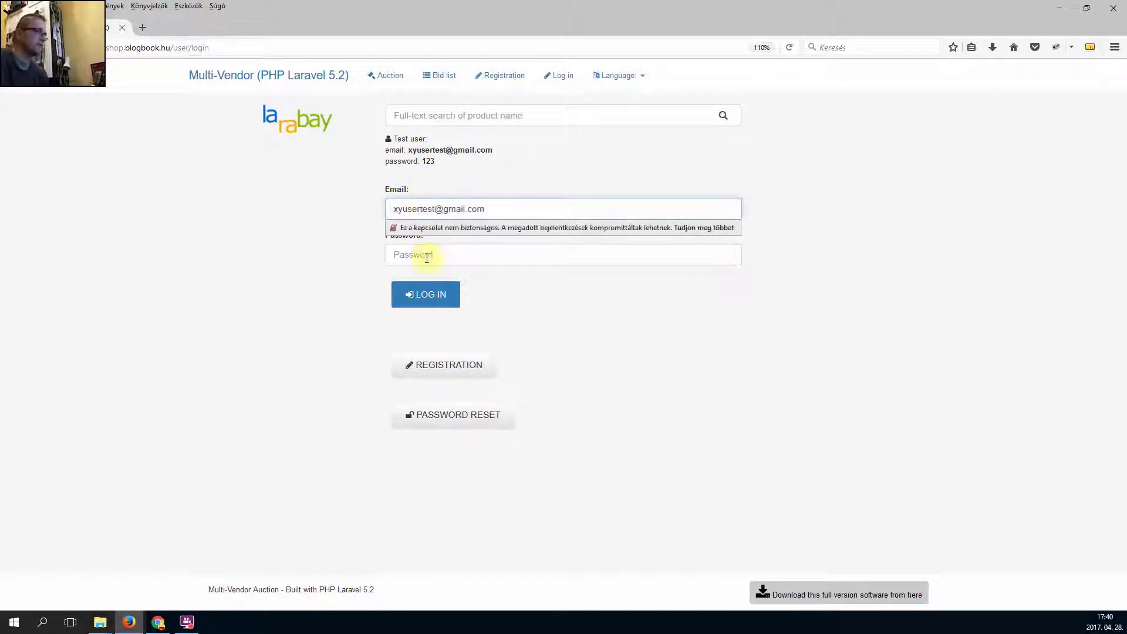
left_click(424, 255)
type("123")
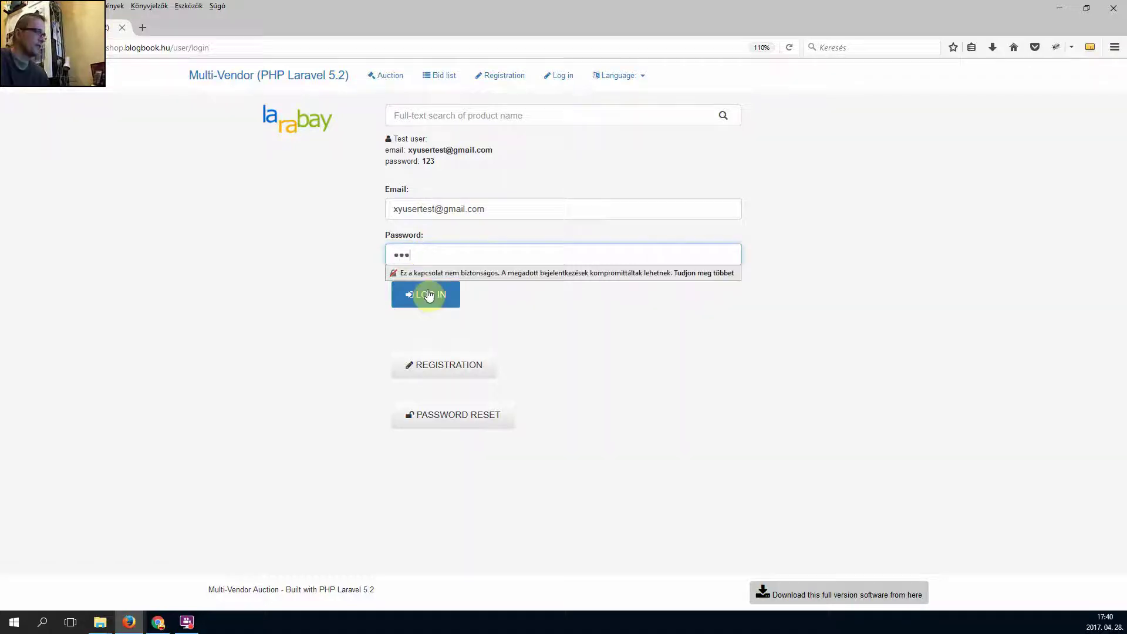
left_click(428, 295)
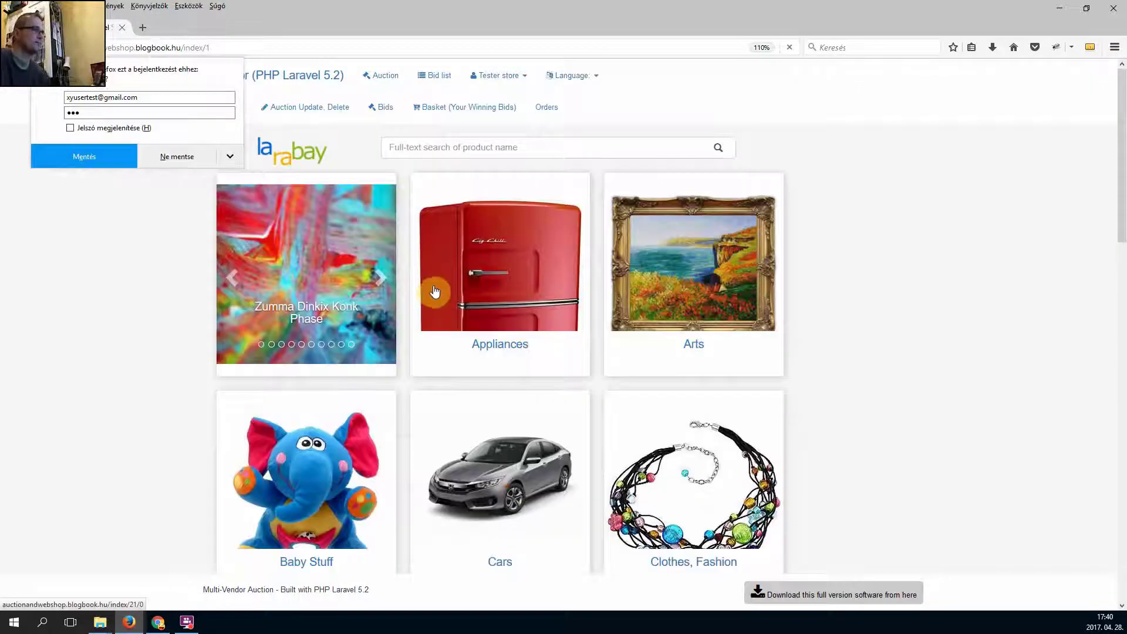
left_click(177, 156)
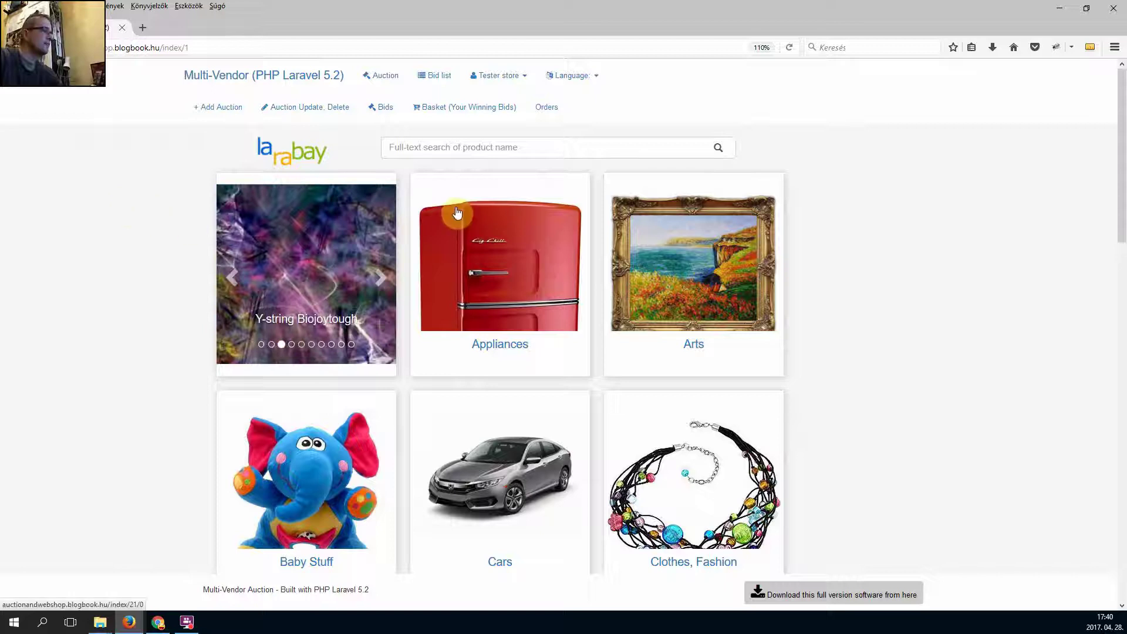
Start a new auction and upload three machine photos (52.5, 52.4, 55.7 KiB) from File Explorer
left_click(222, 112)
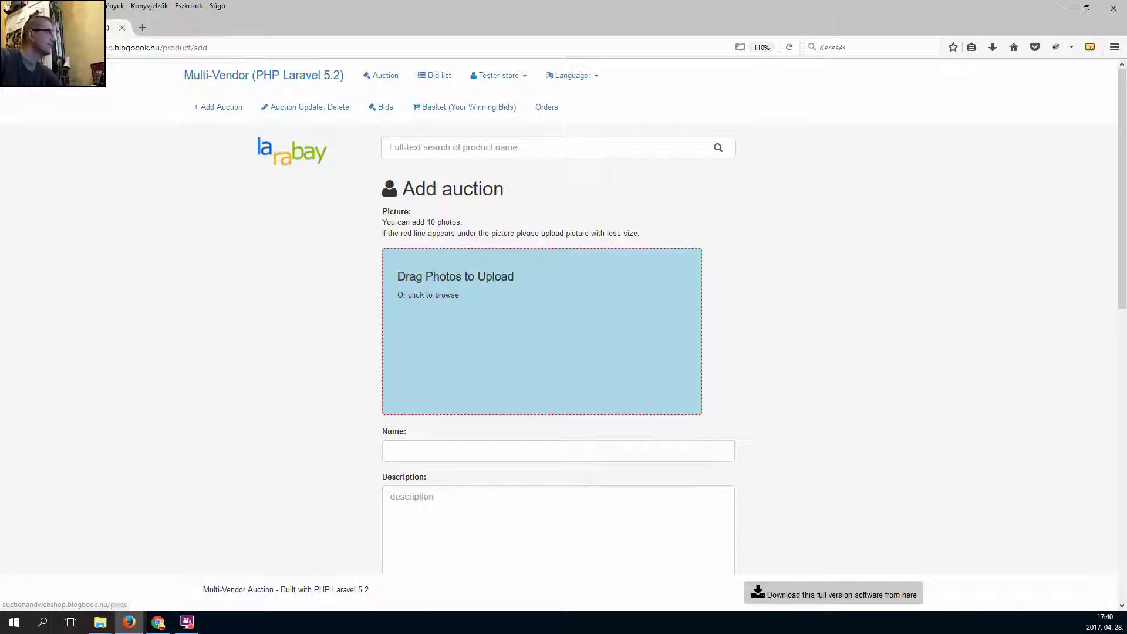
key("super+e")
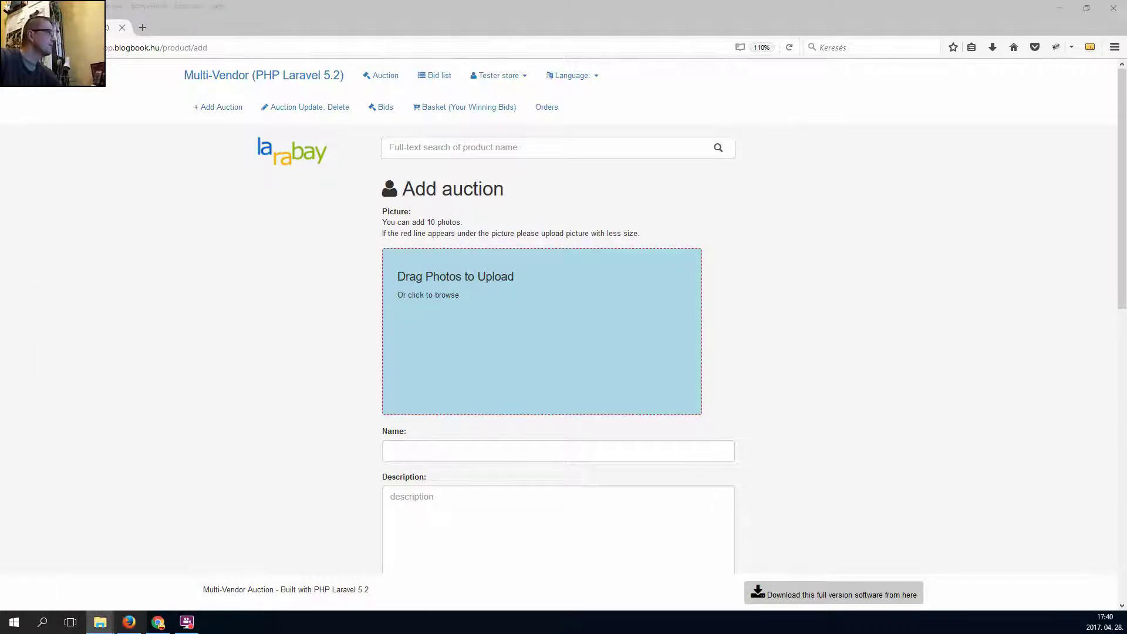
left_click_drag(164, 358, 428, 349)
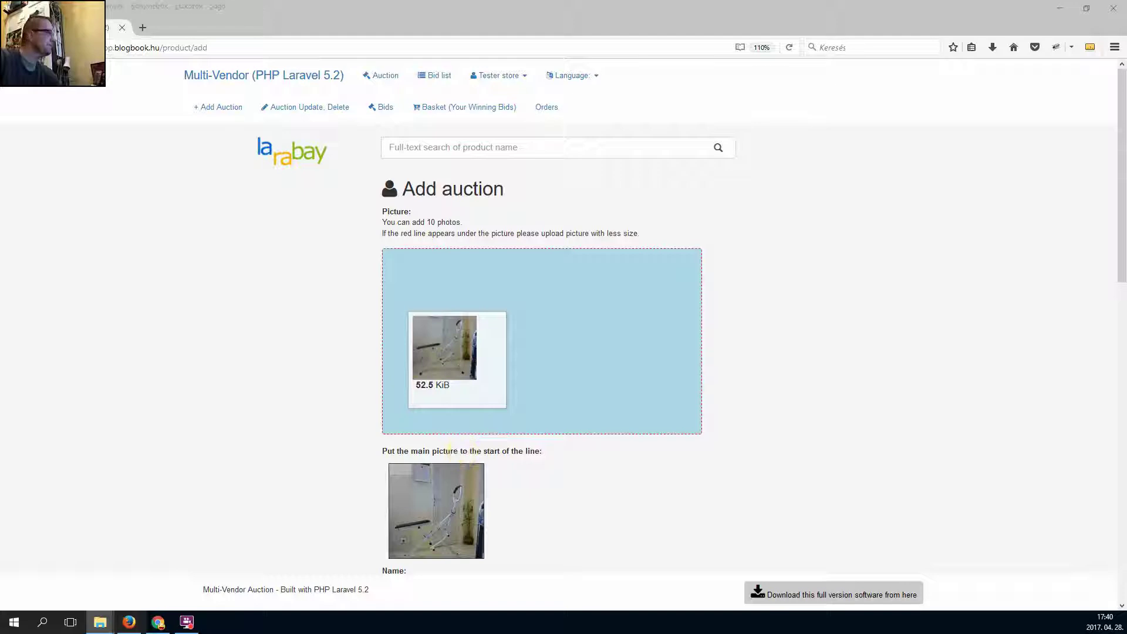
left_click_drag(197, 280, 564, 332)
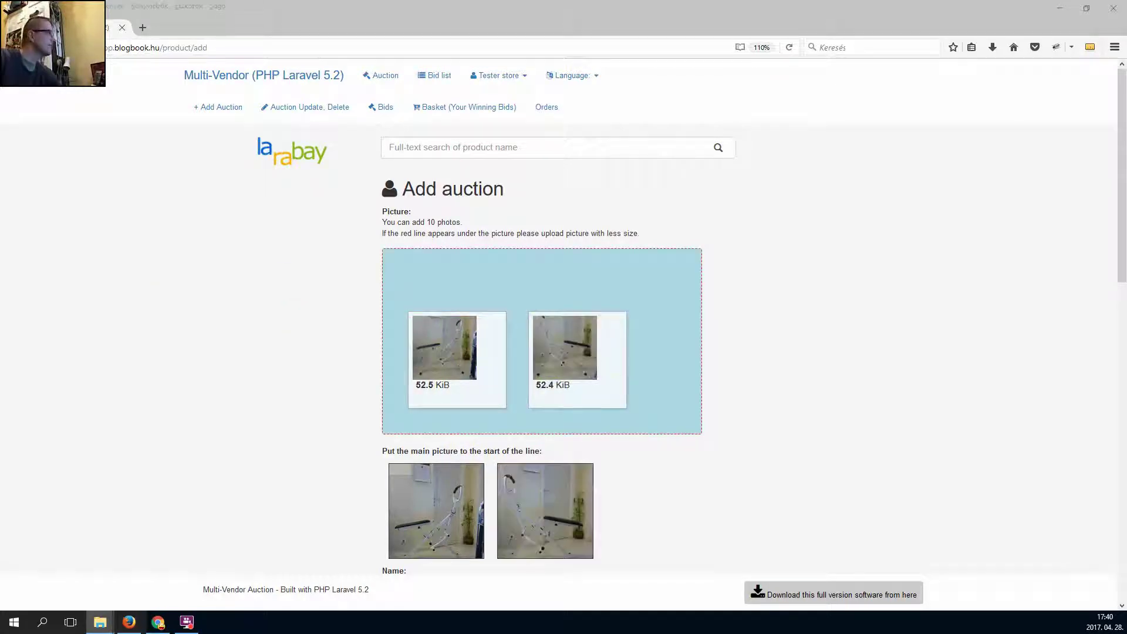
left_click_drag(12, 273, 655, 377)
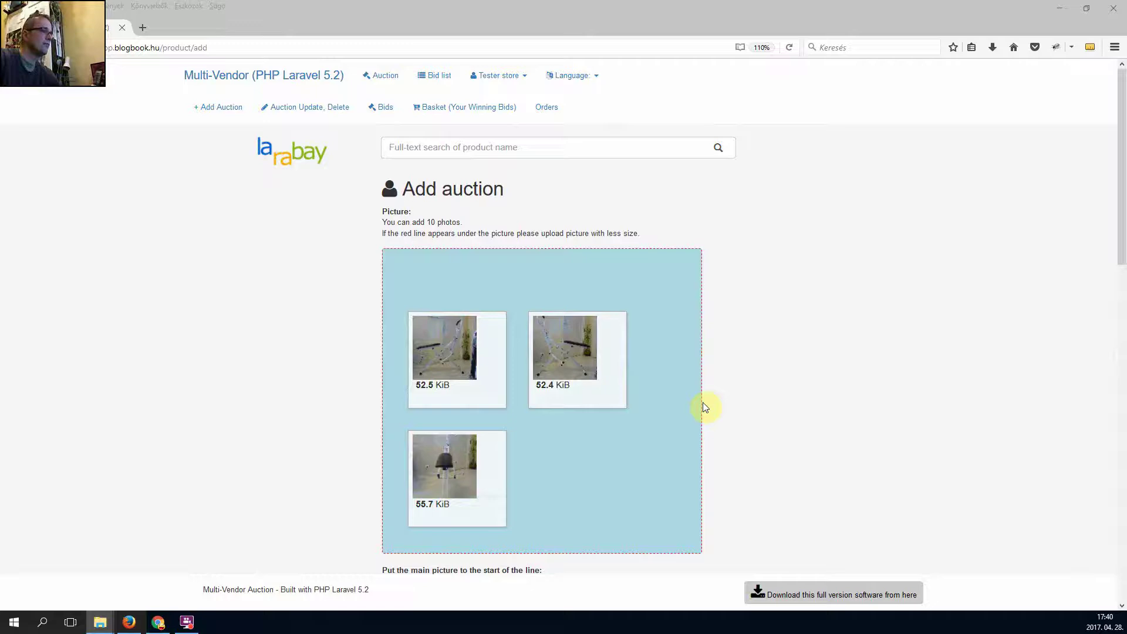
scroll(757, 397, "down", 8)
scroll(411, 319, "up", 2)
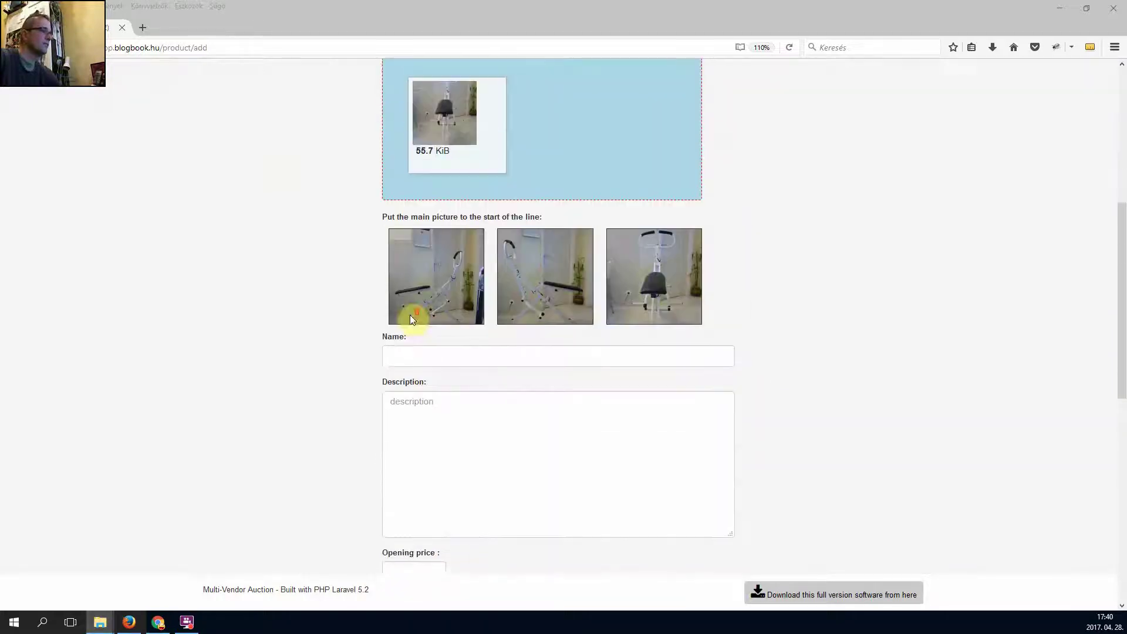
Name the auction 'Power machine' and describe it as 'This is the description of the machine.'
left_click(404, 358)
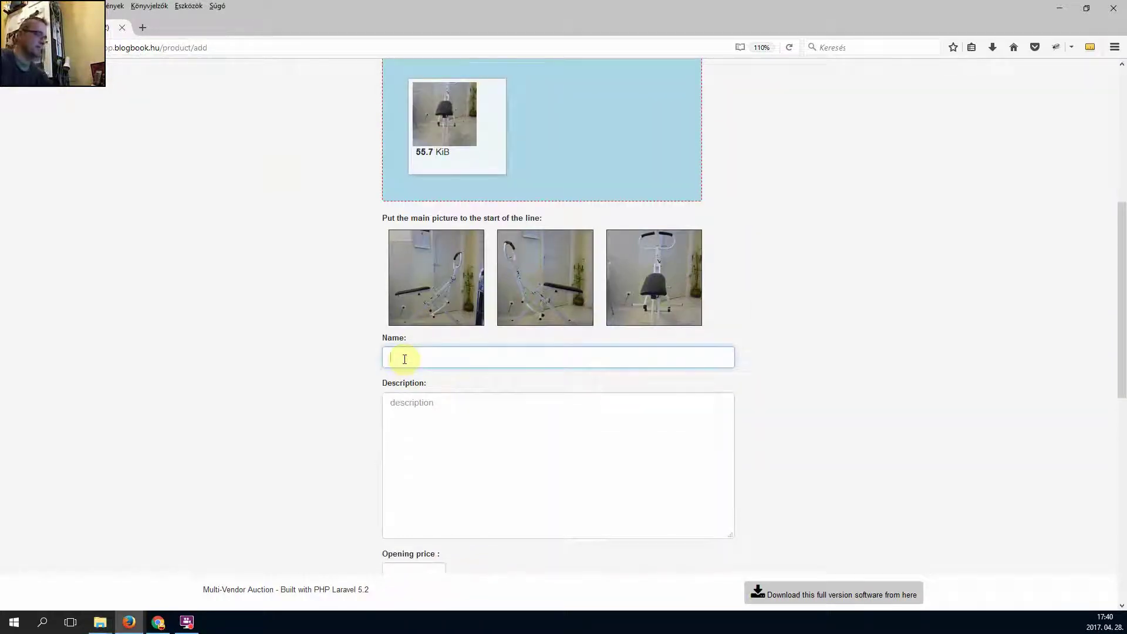
type("P")
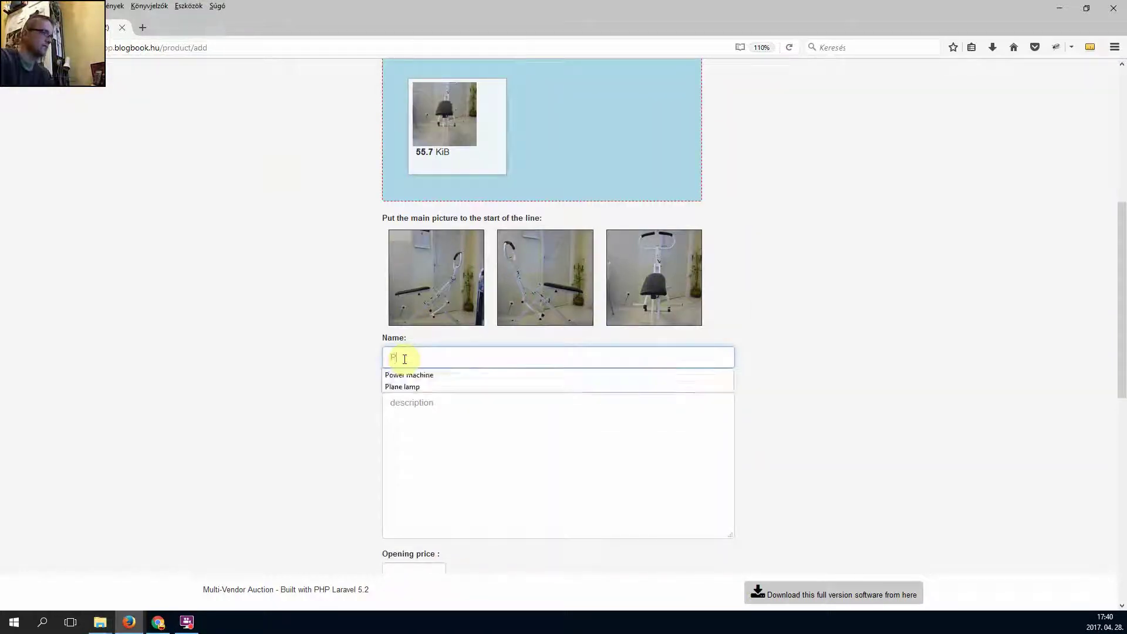
left_click(409, 375)
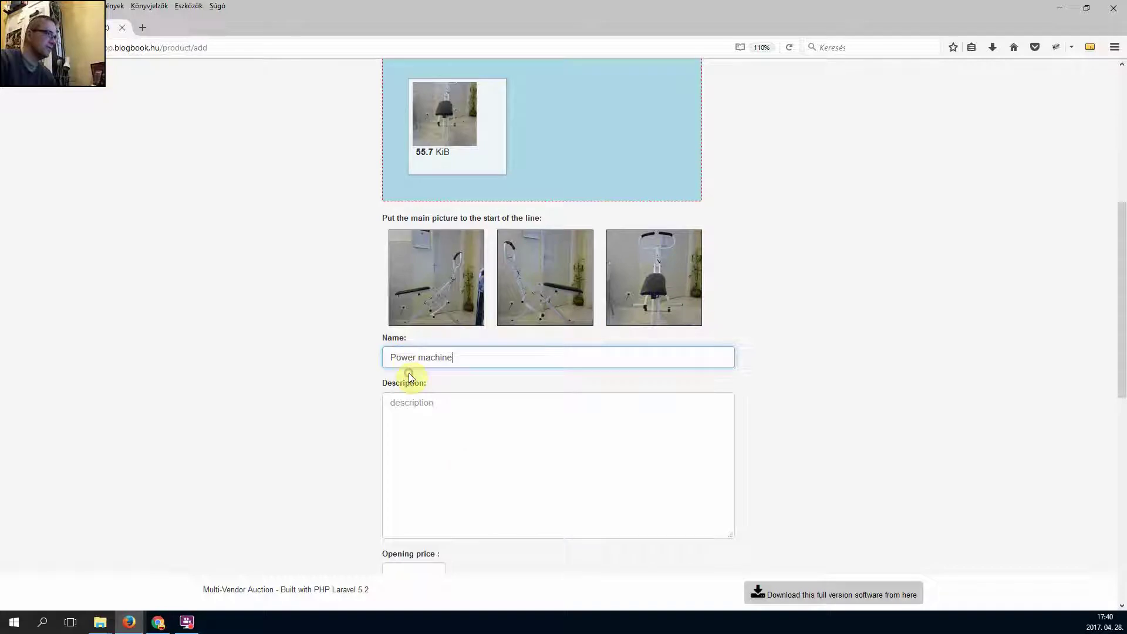
left_click(467, 465)
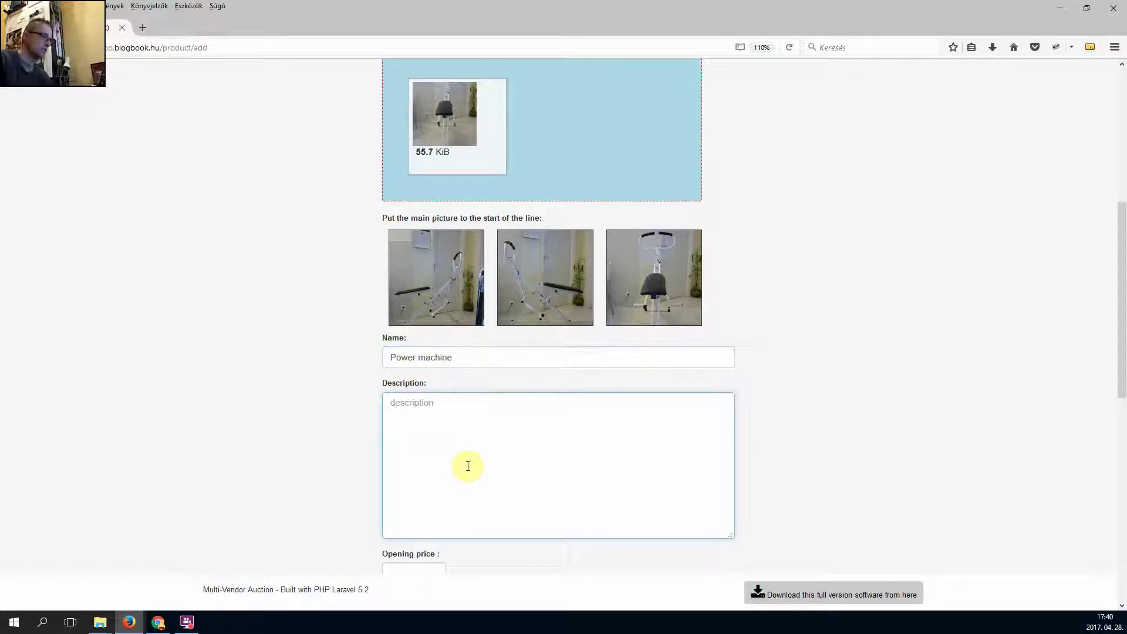
type("T")
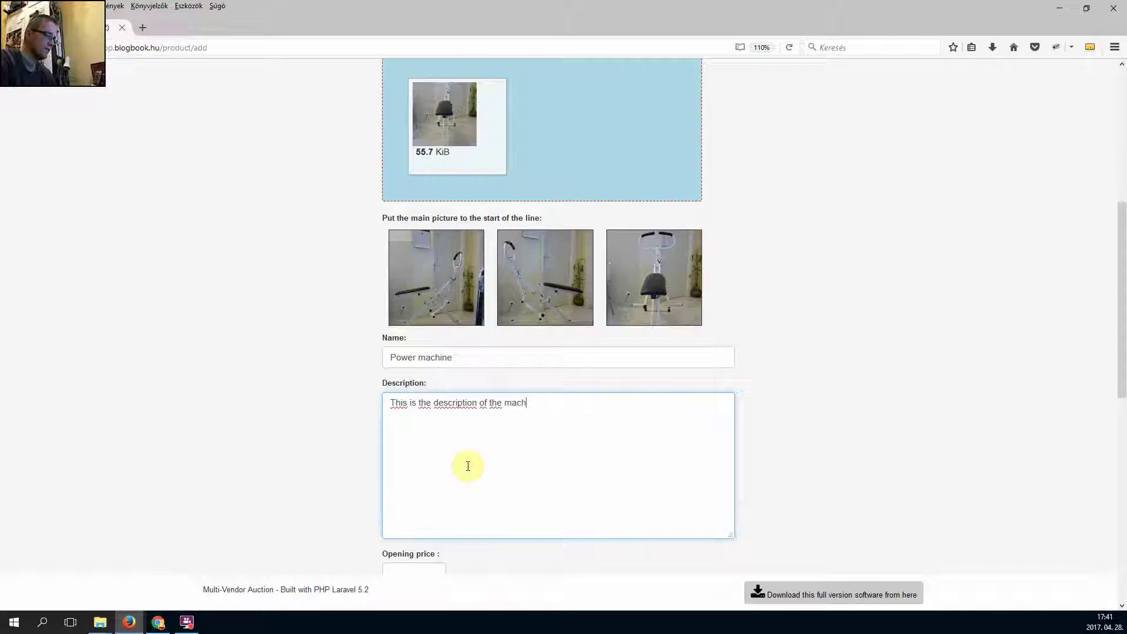
type(".")
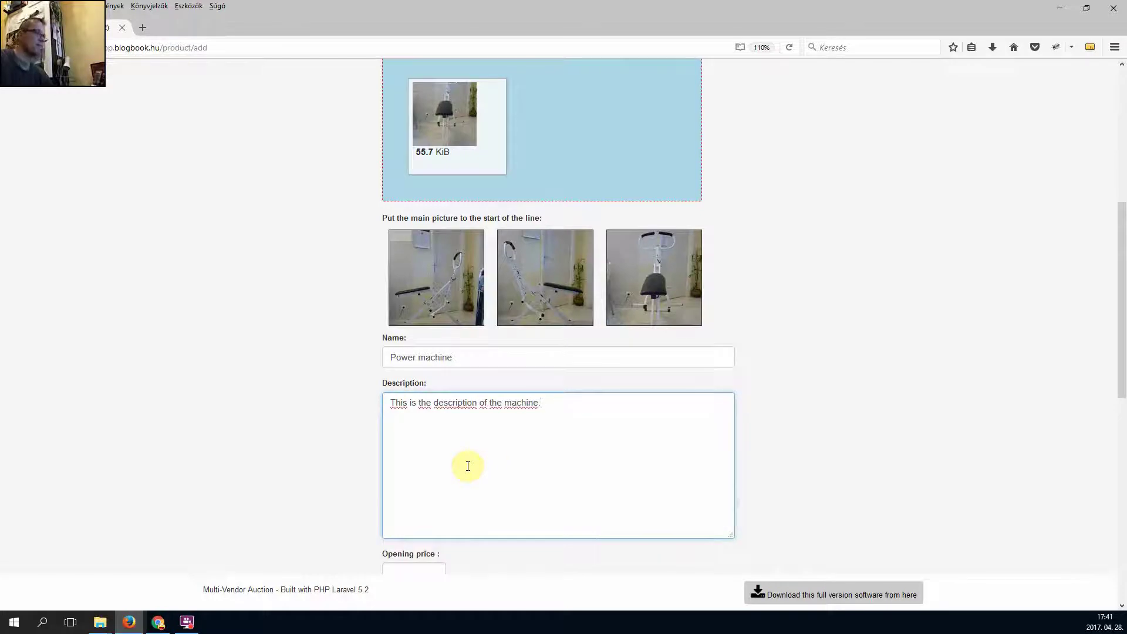
scroll(473, 463, "down", 3)
Set the opening price to 100 and the buy now price to 500
left_click(401, 365)
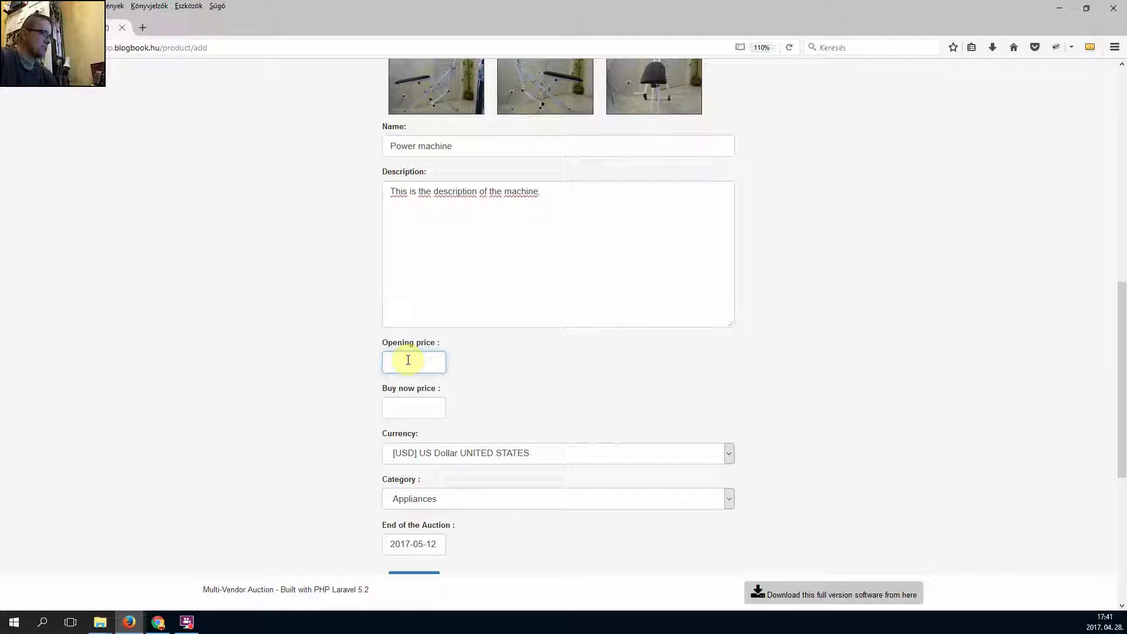
type("100")
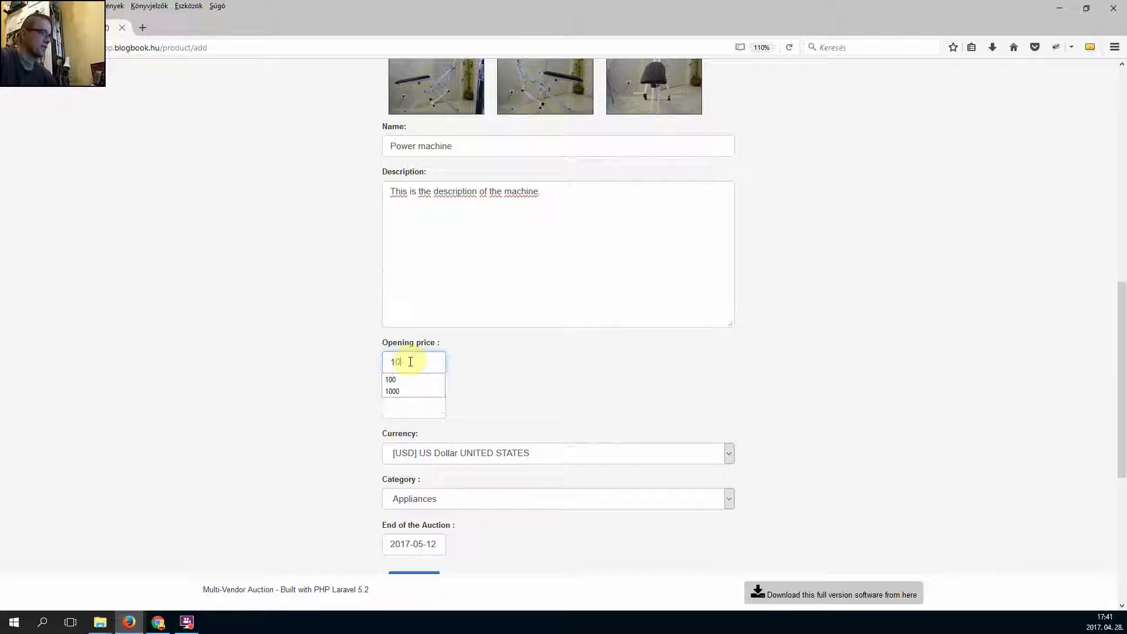
left_click(512, 368)
left_click(424, 416)
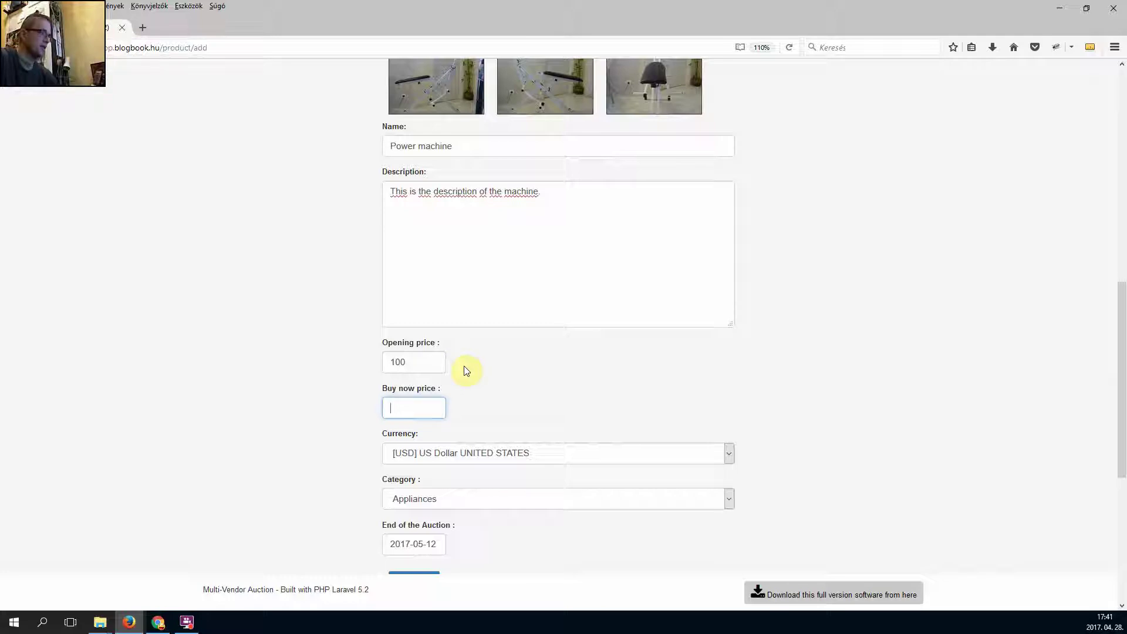
type("5")
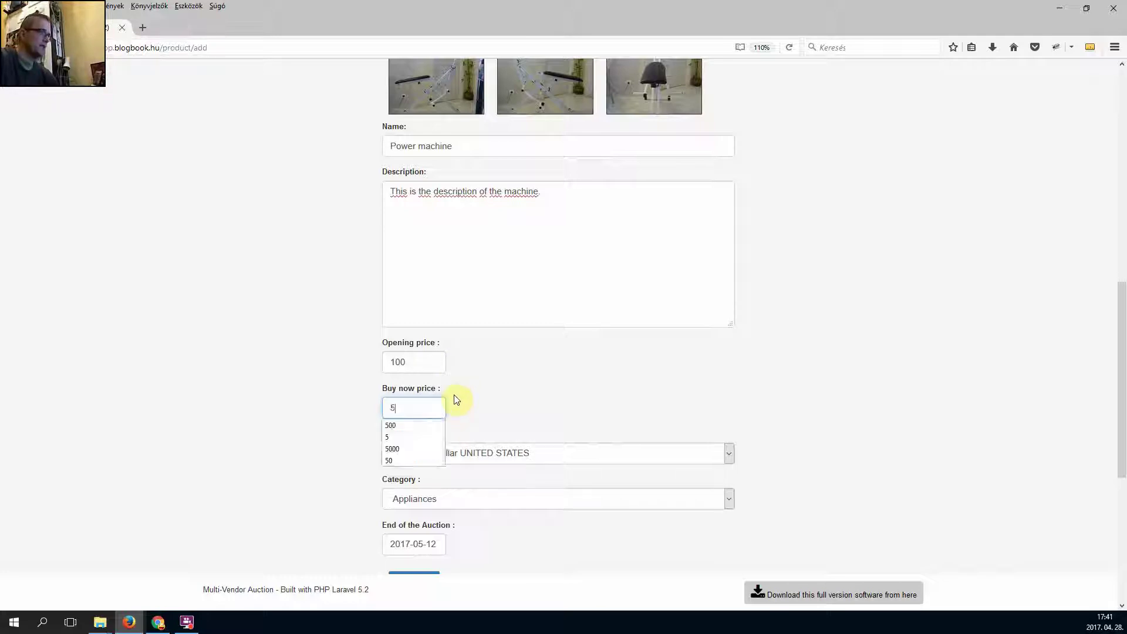
type("00")
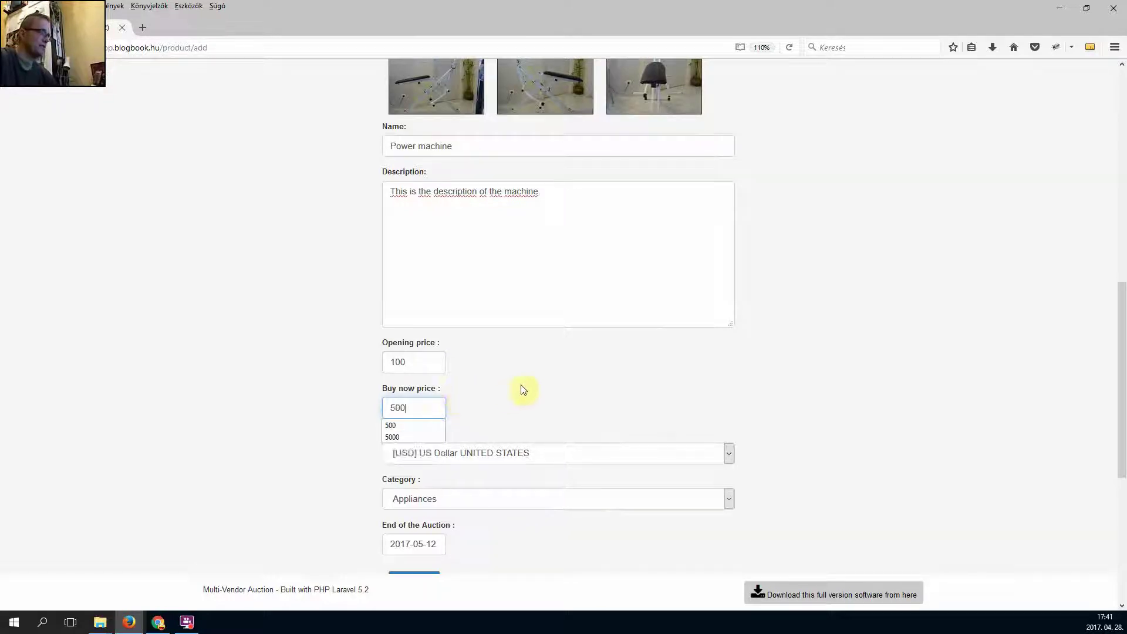
left_click(521, 387)
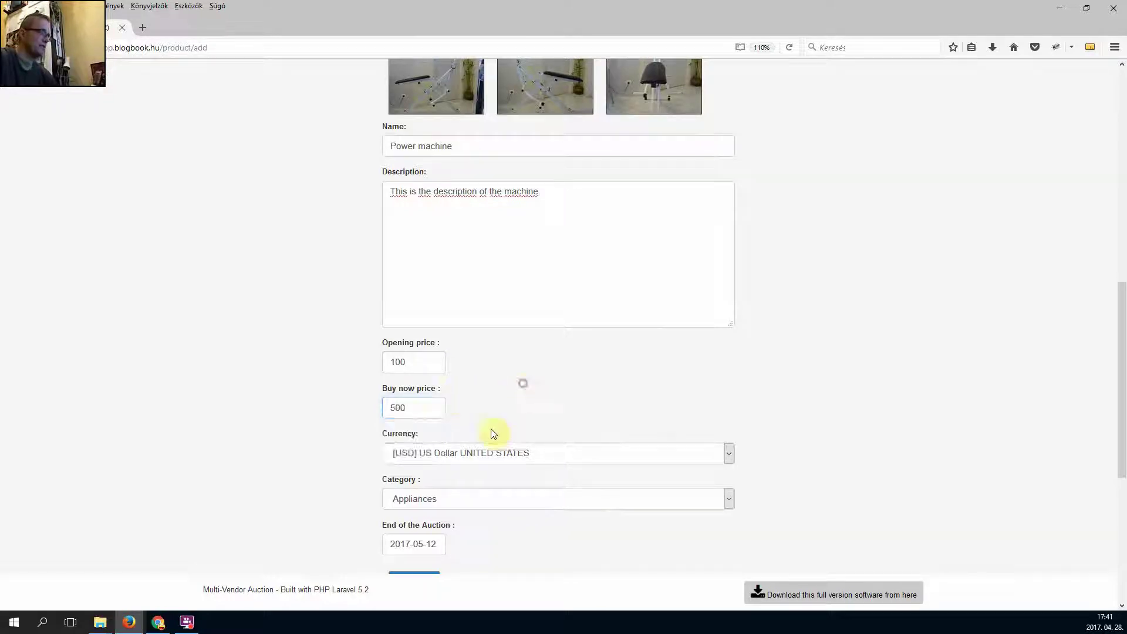
Choose category Sports, Leisure and change the end date to 2017-06-12
left_click(730, 498)
left_click(641, 470)
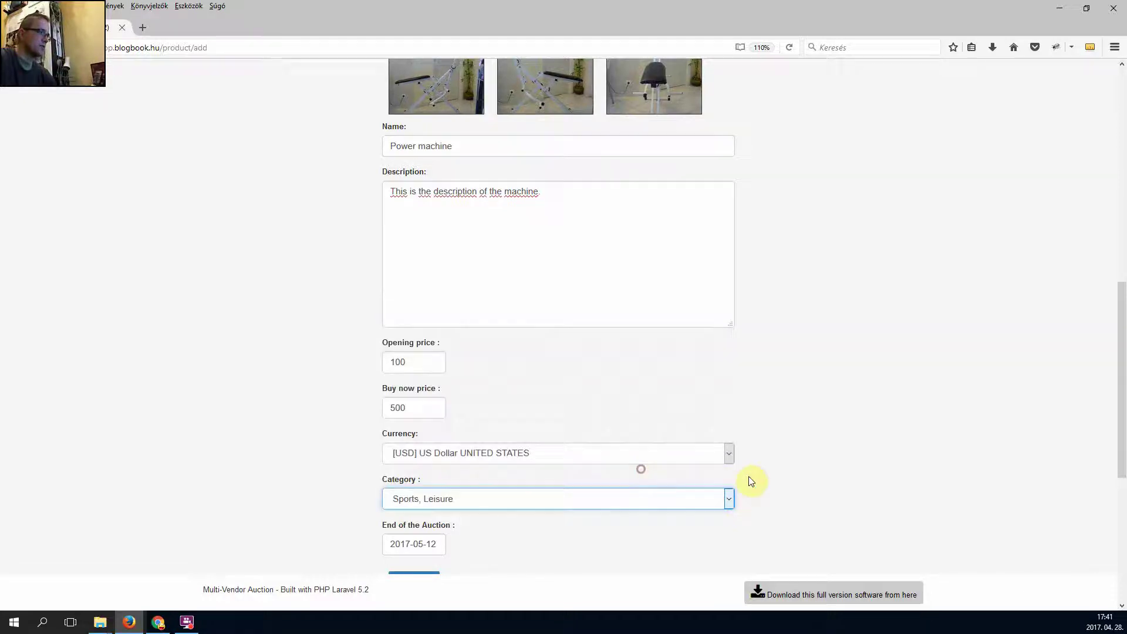
scroll(750, 475, "down", 3)
double_click(417, 332)
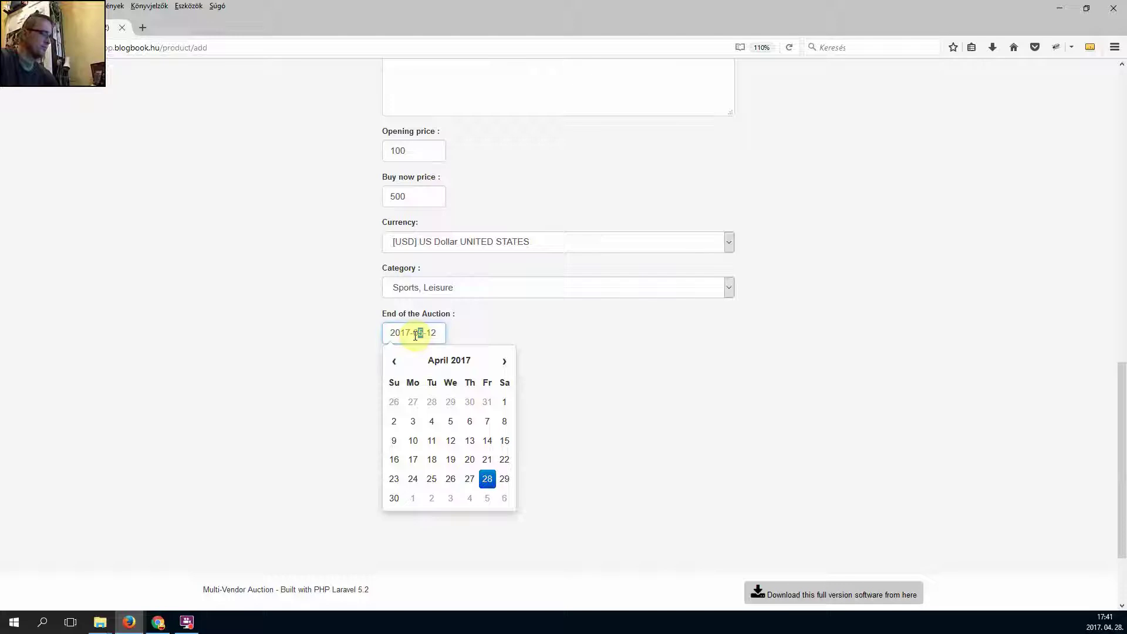
type("06")
left_click(574, 358)
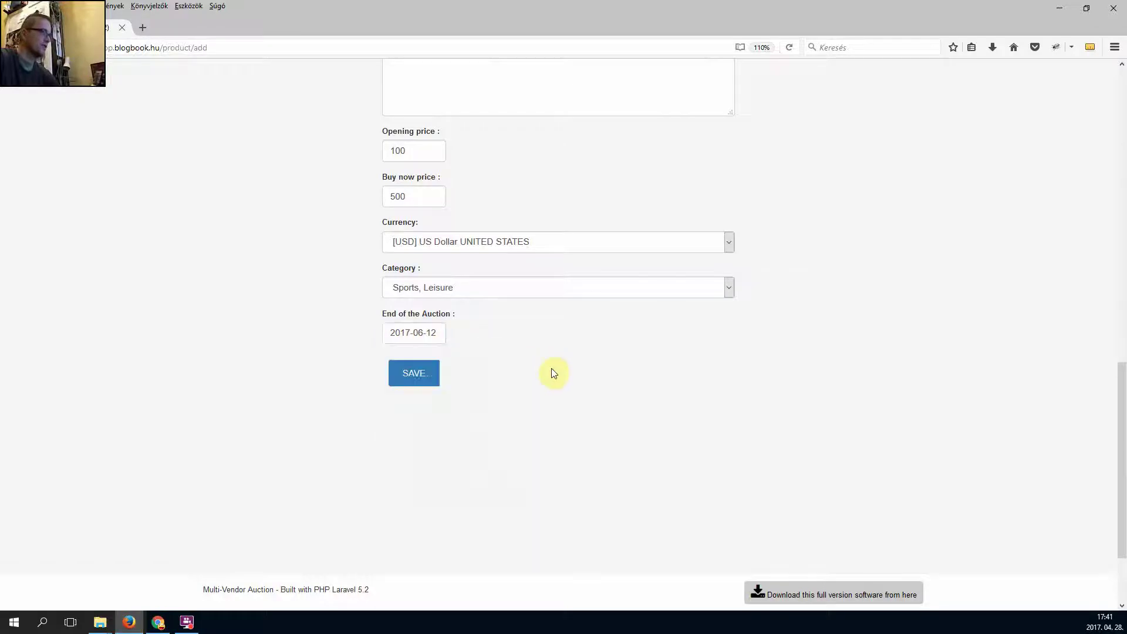
Save the Power machine auction and check its waiting-for-moderation card in Managing my products
left_click(415, 380)
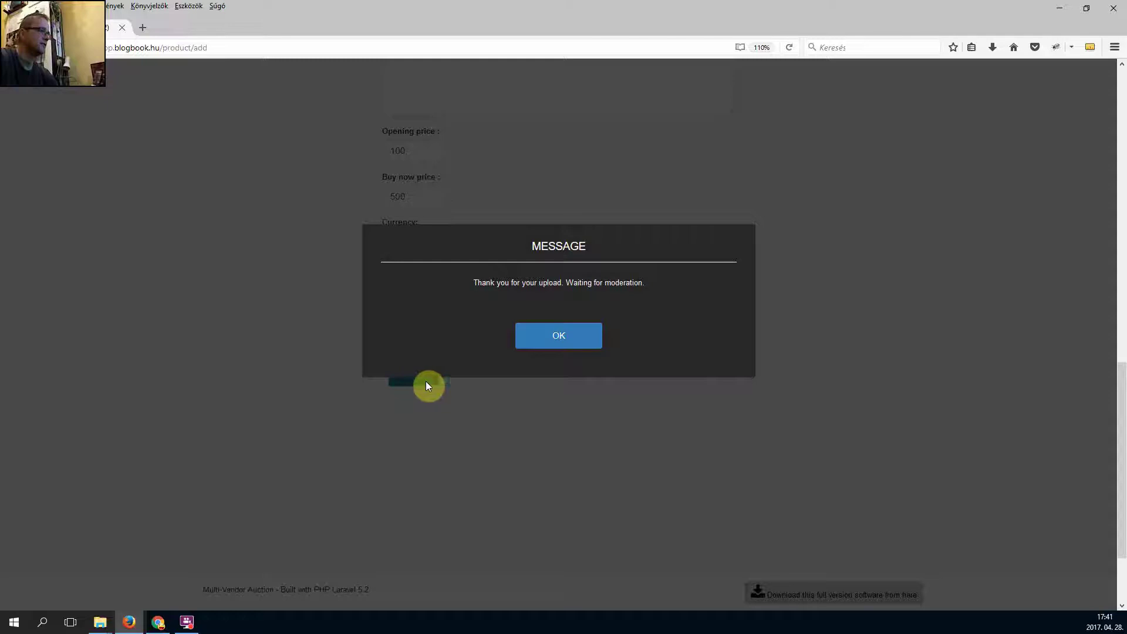
left_click(564, 349)
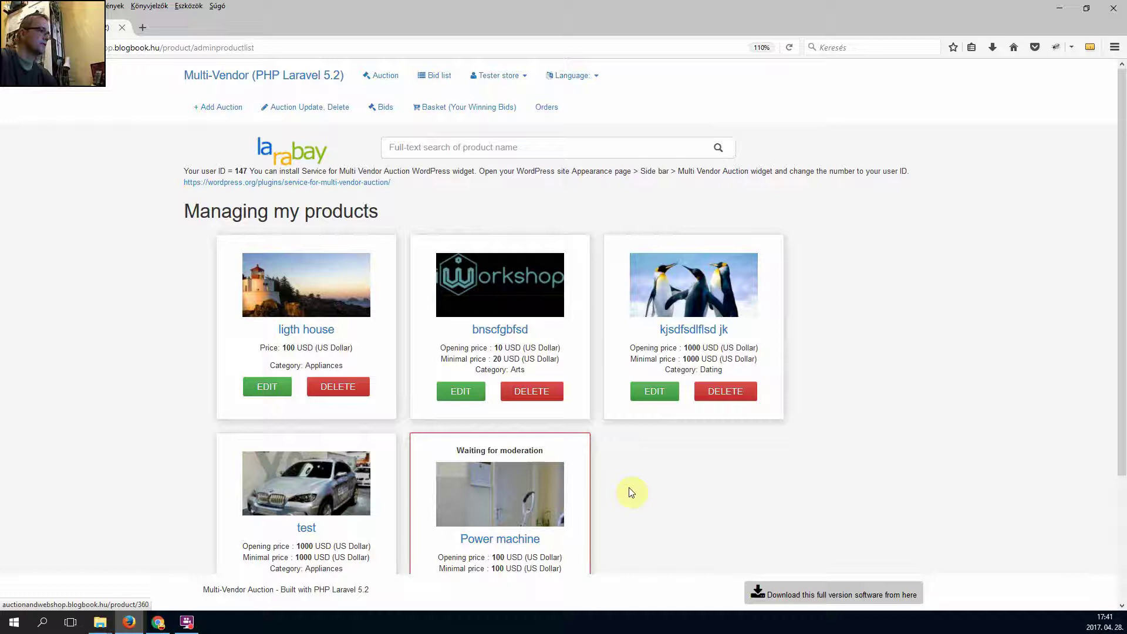
scroll(629, 491, "down", 3)
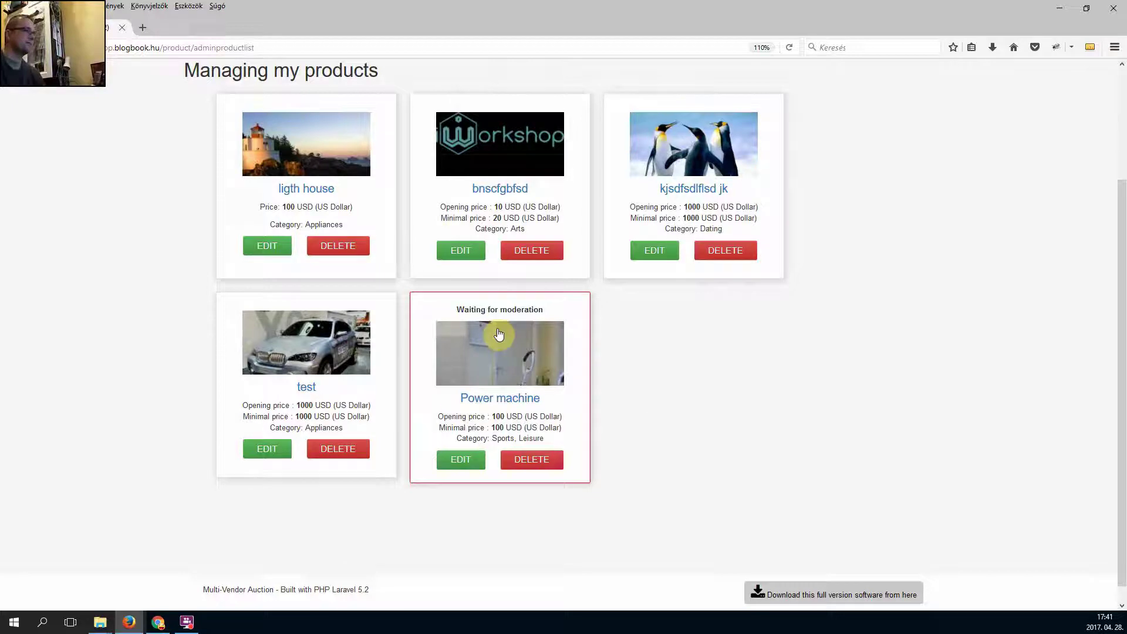
scroll(431, 446, "up", 3)
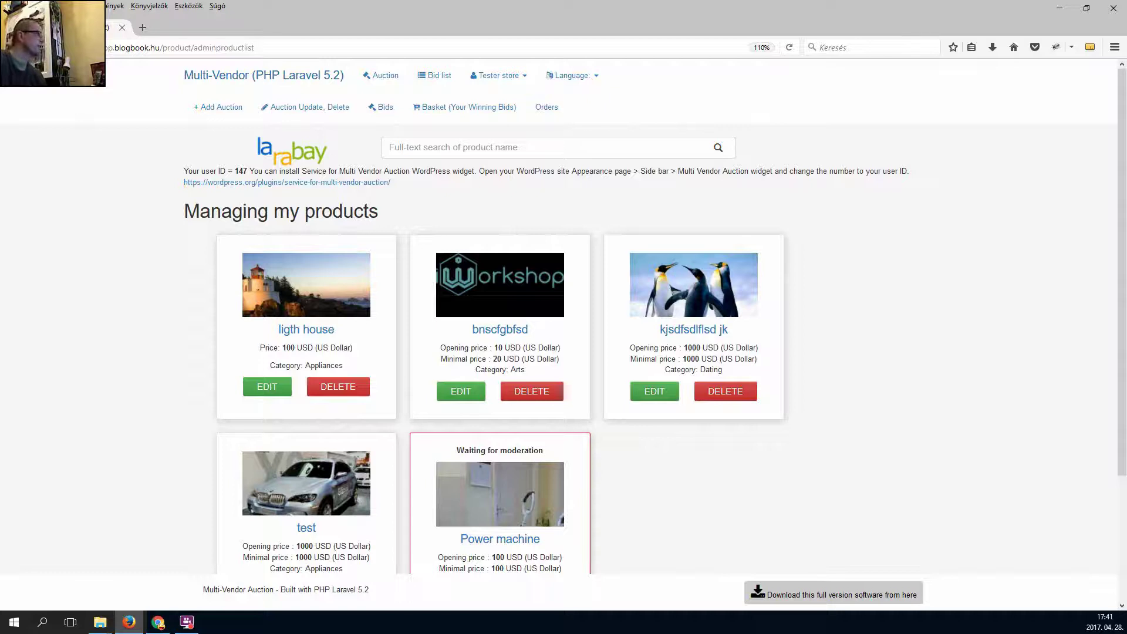
key("alt+Tab")
Maximize the admin browser window and open the Moderation list of all products
left_click_drag(59, 262, 420, 105)
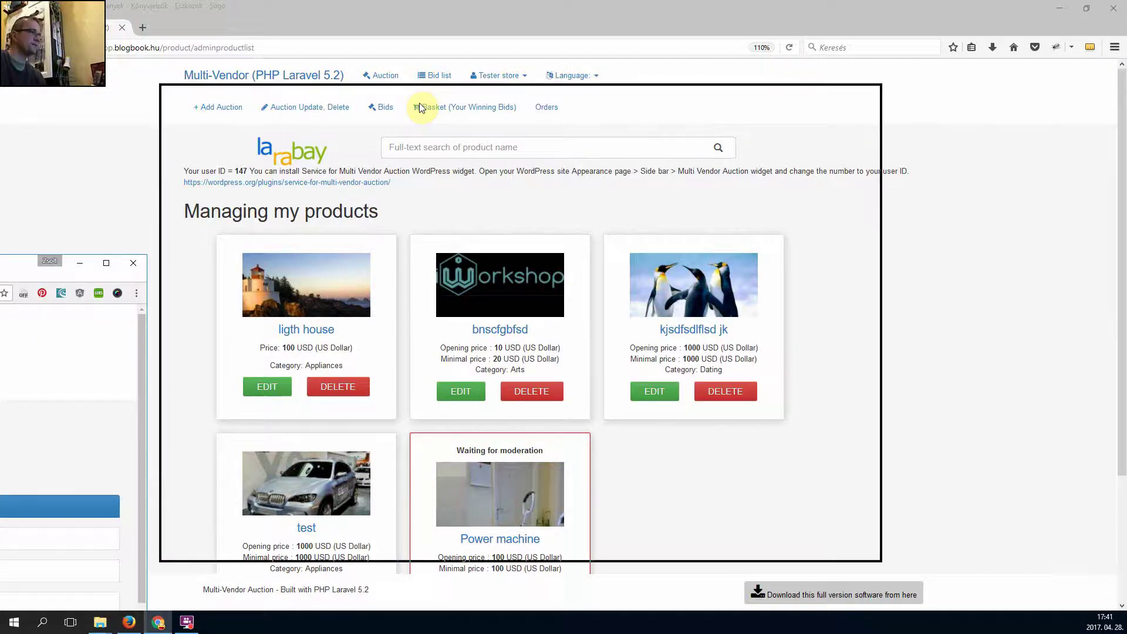
left_click(834, 96)
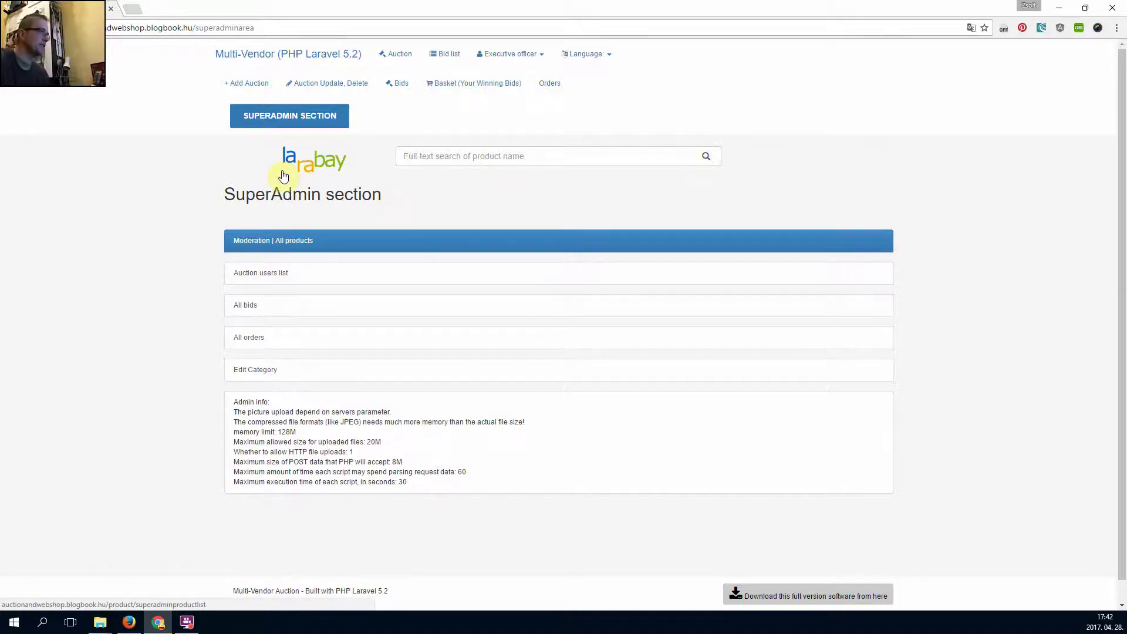
left_click(303, 241)
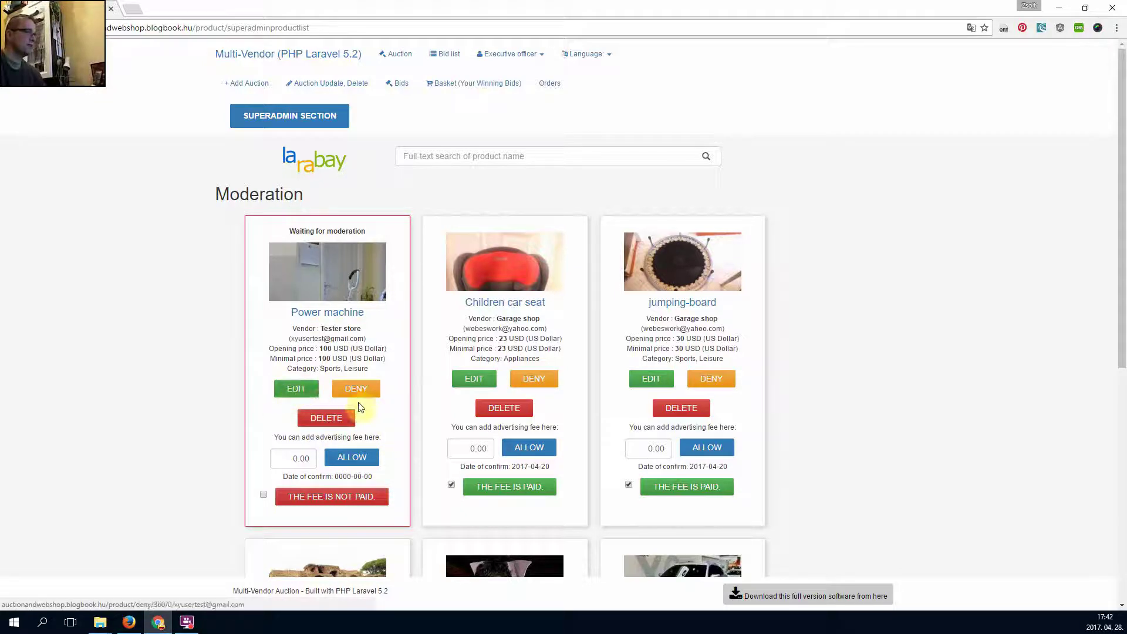
Edit the pending auction, renaming it 'New power machine', and save the change
left_click(296, 389)
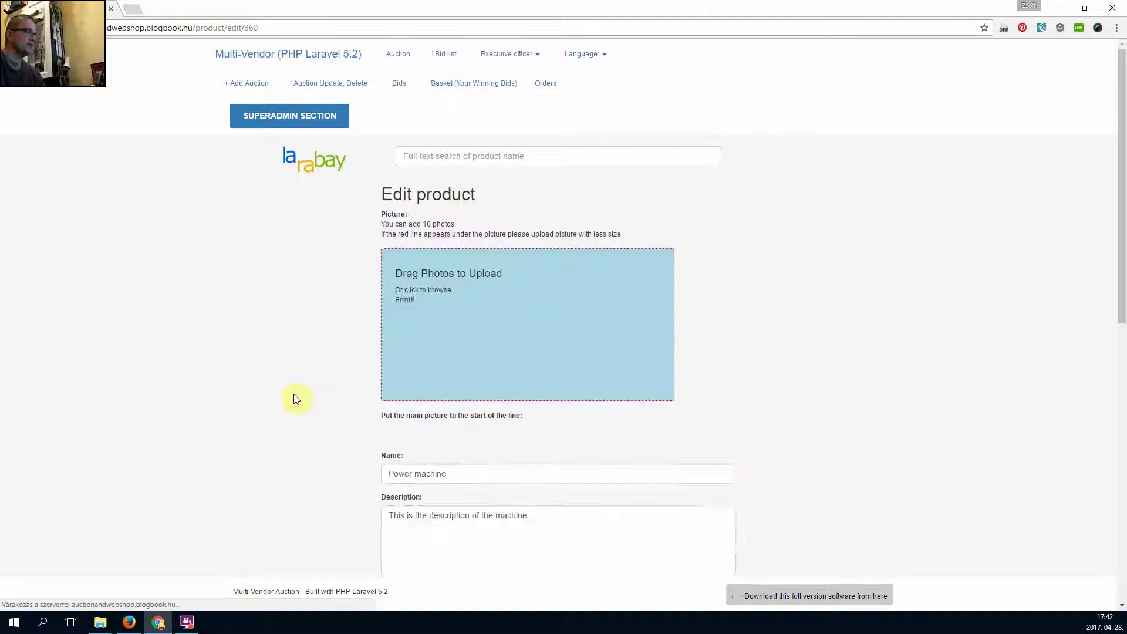
scroll(425, 331, "down", 4)
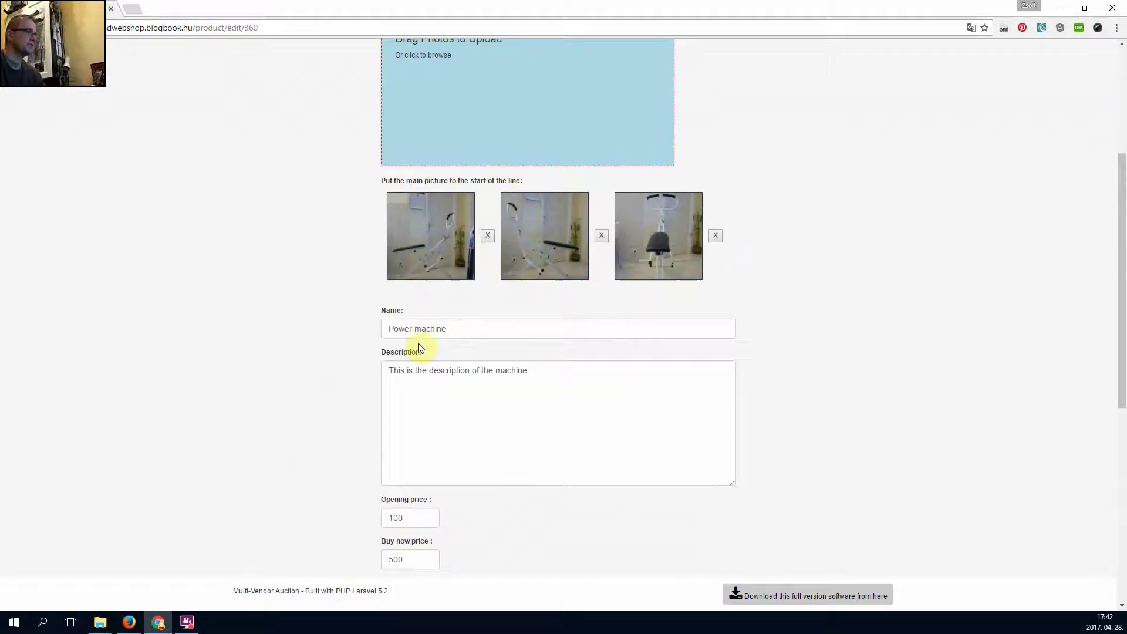
left_click(459, 328)
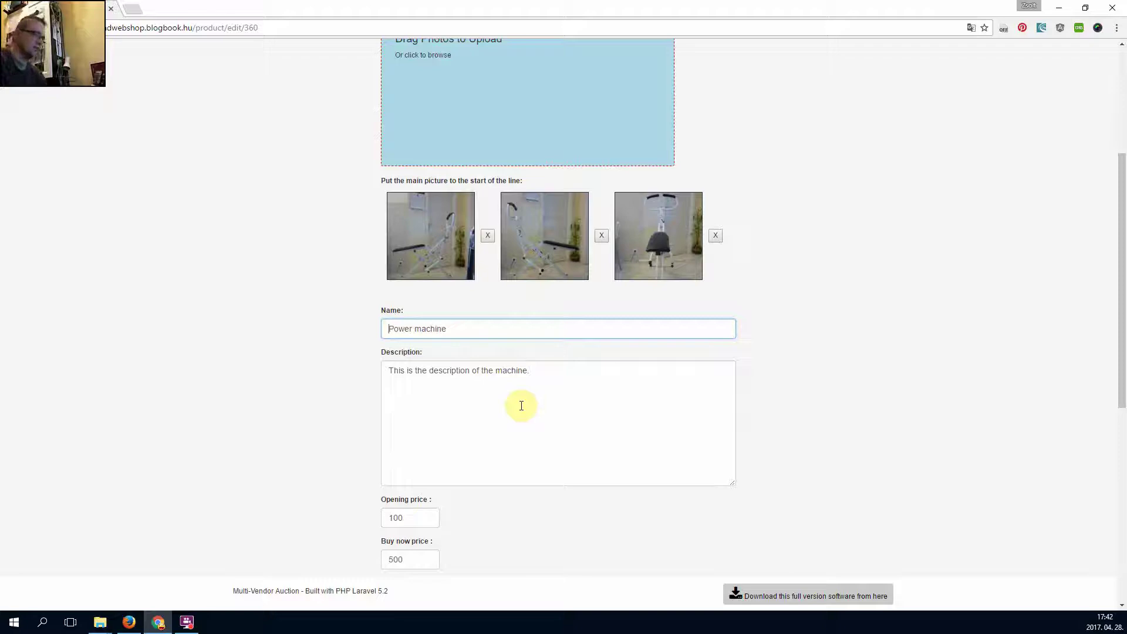
type("N")
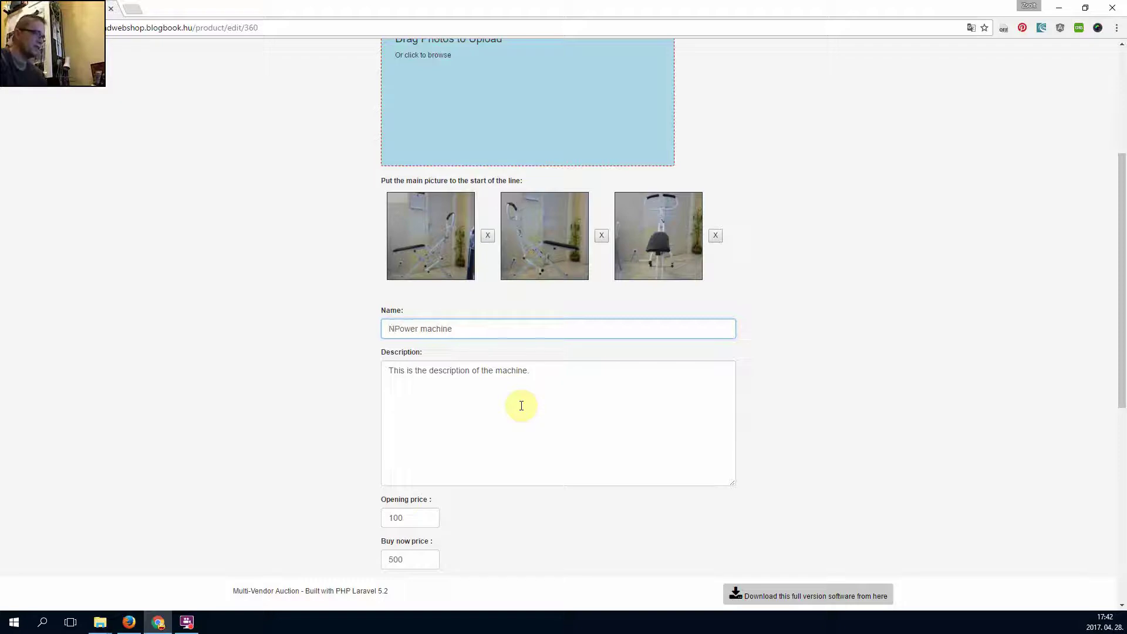
type("ew p")
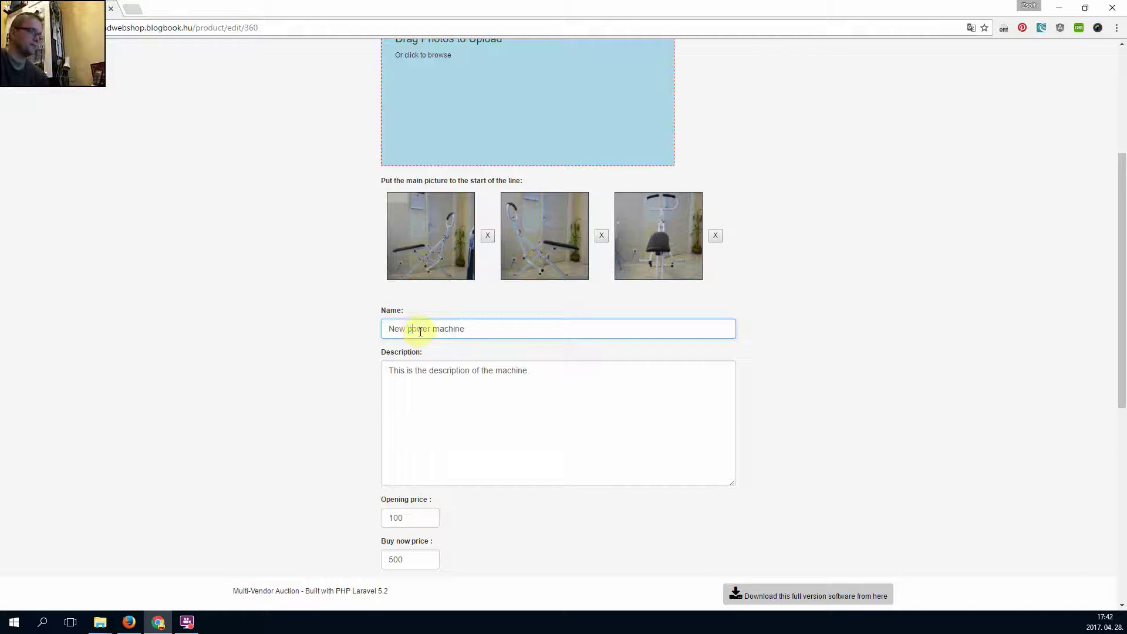
scroll(776, 402, "down", 6)
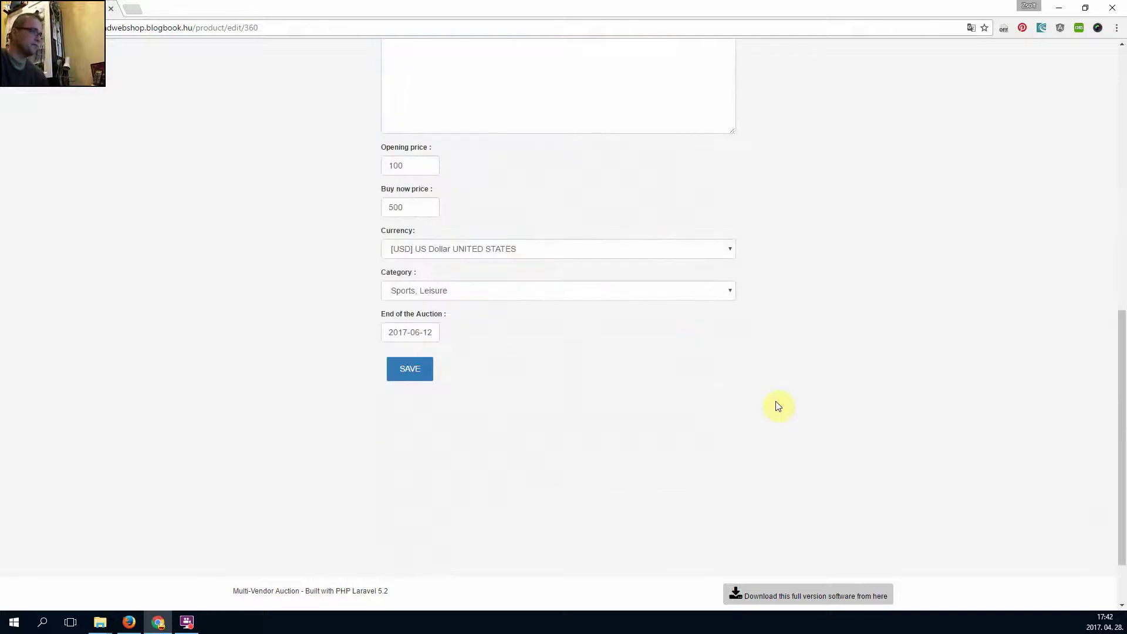
left_click(414, 370)
left_click(548, 317)
scroll(557, 368, "up", 10)
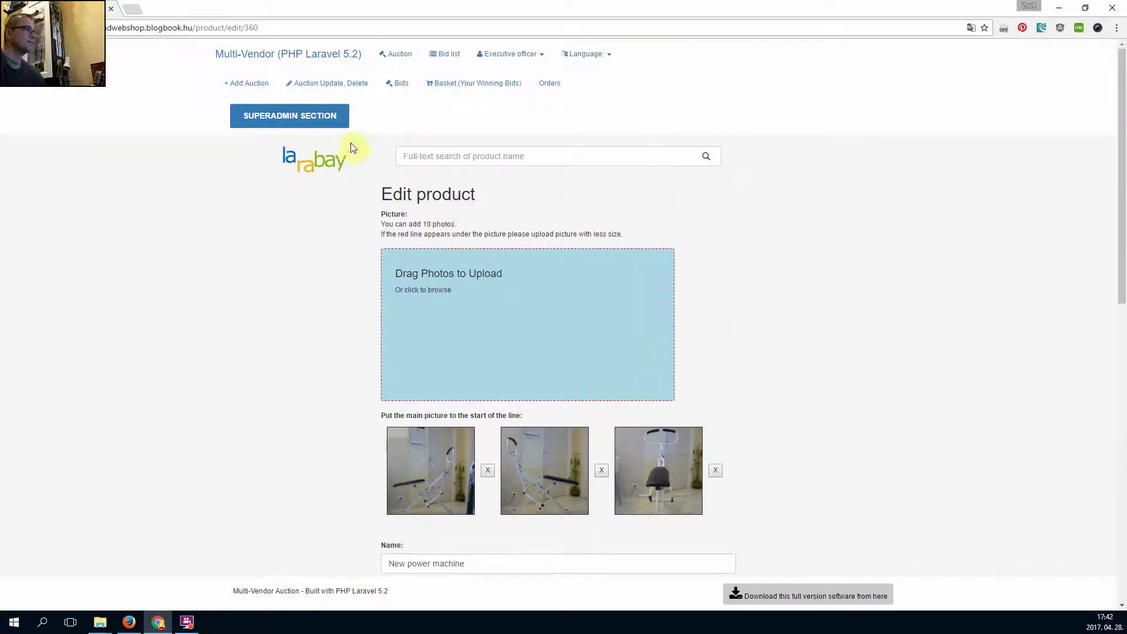
In Moderation, allow New power machine with a 15 USD advertising fee
left_click(309, 120)
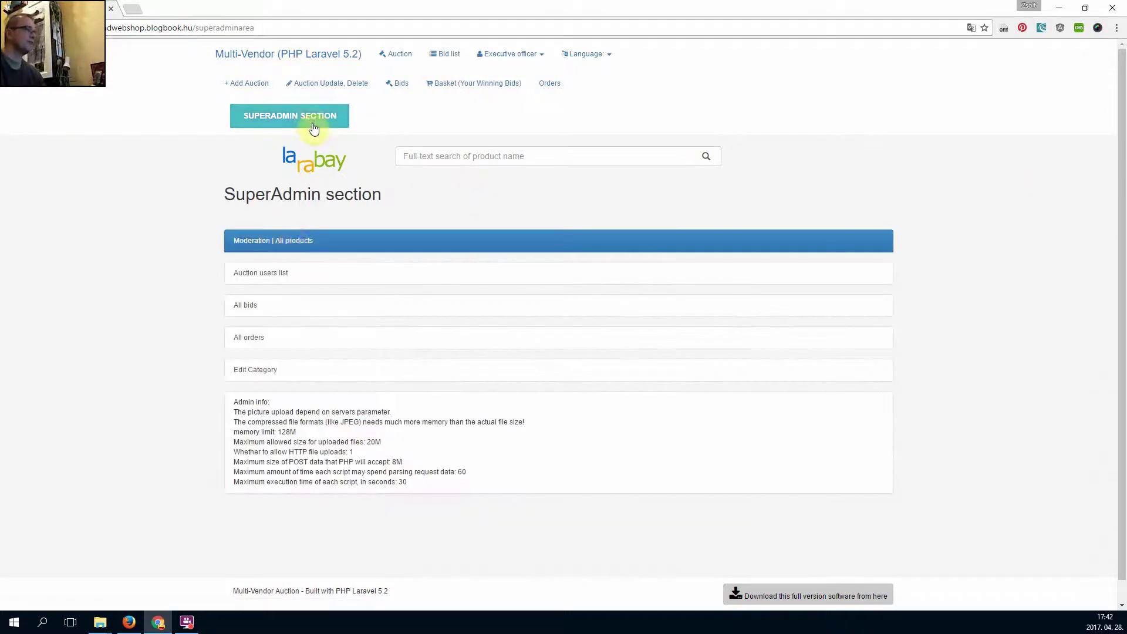
left_click(299, 247)
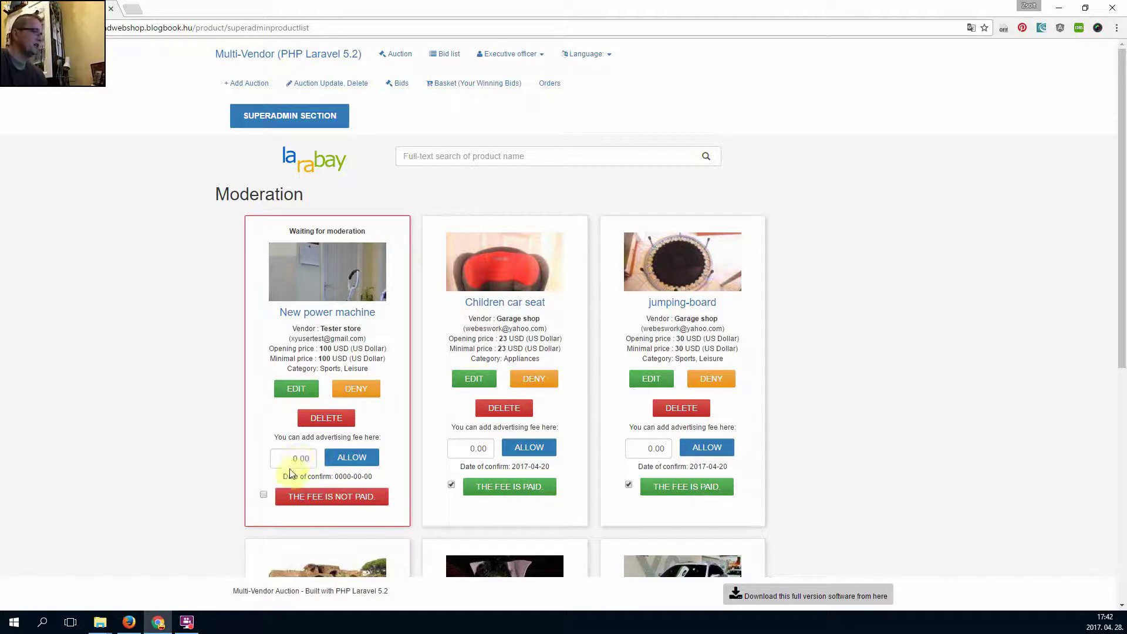
left_click_drag(308, 457, 273, 459)
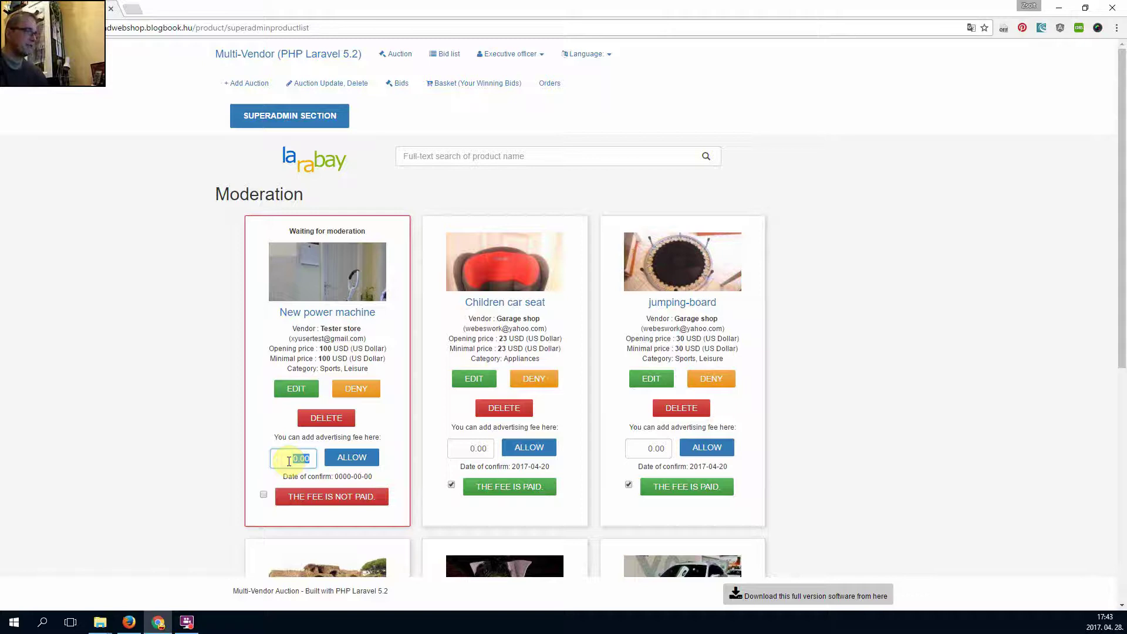
type("1")
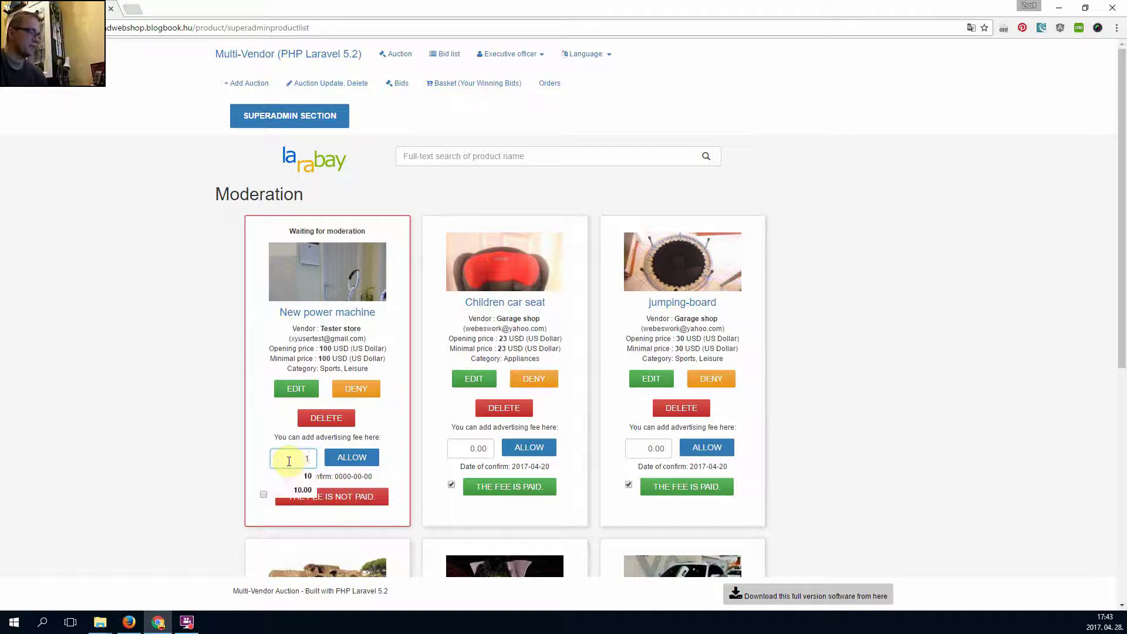
type("5")
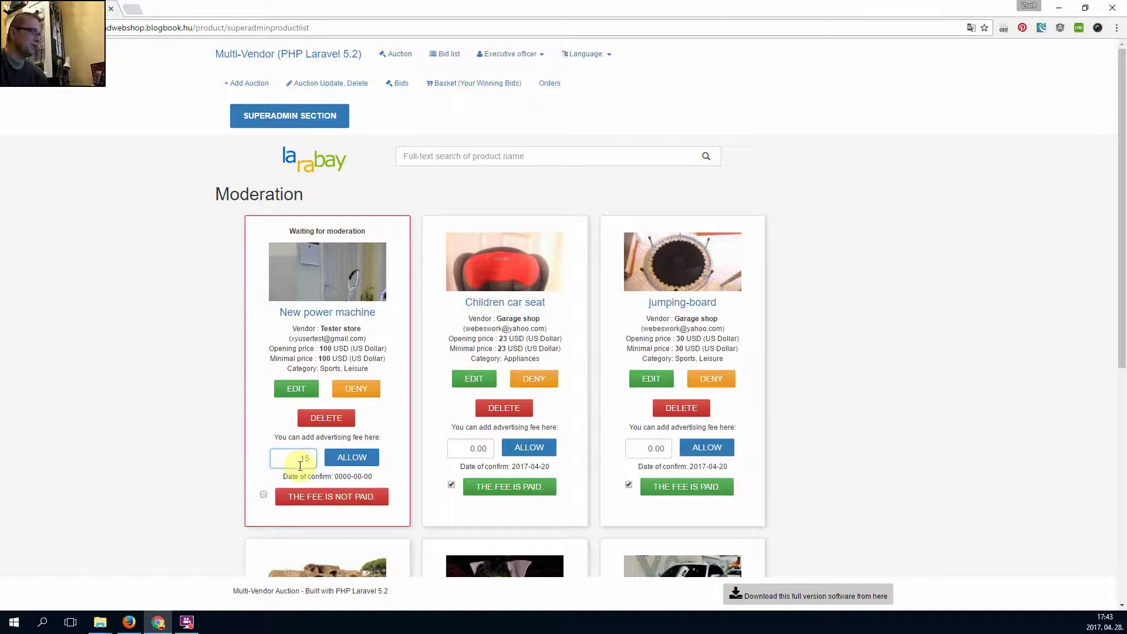
left_click(359, 458)
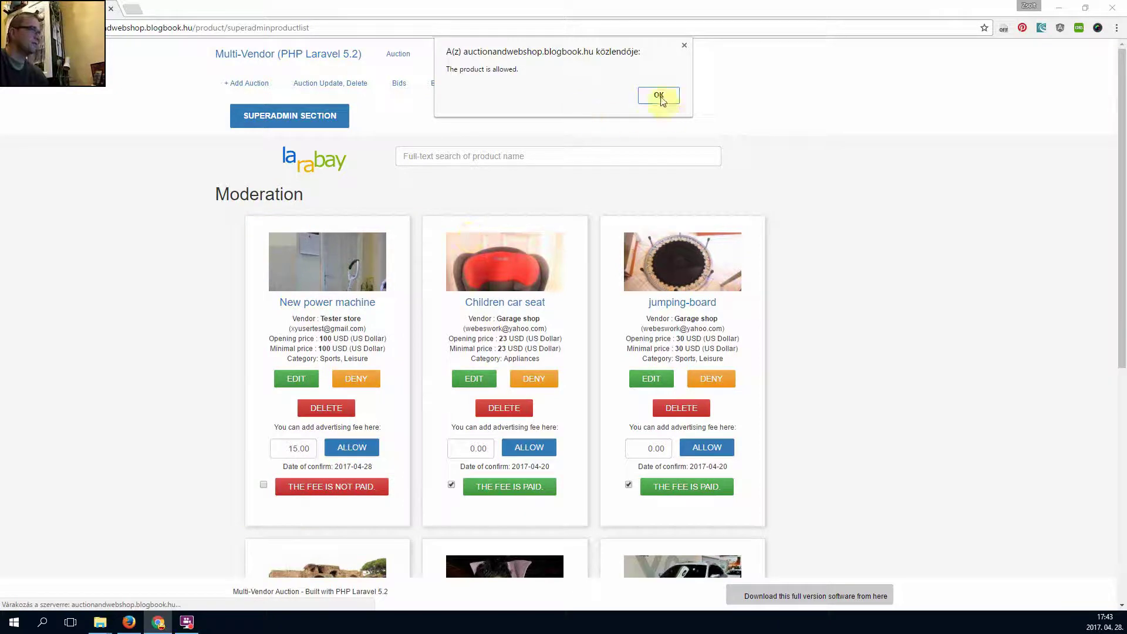
left_click(659, 95)
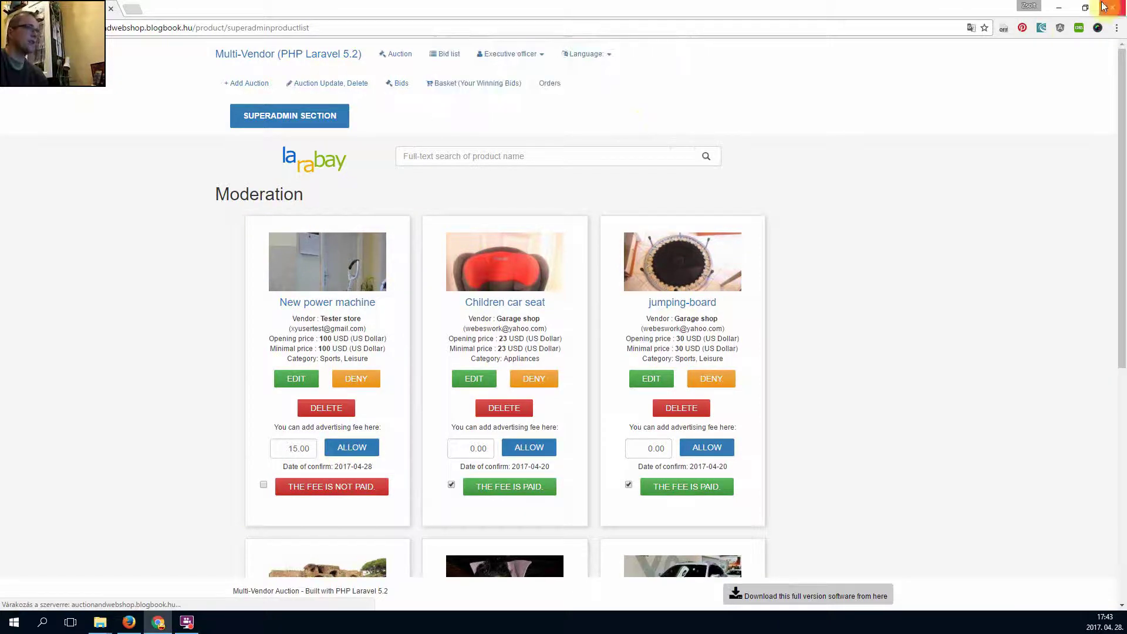
Minimize the admin window and reload the vendor's product list to confirm New power machine's approval
left_click(1084, 8)
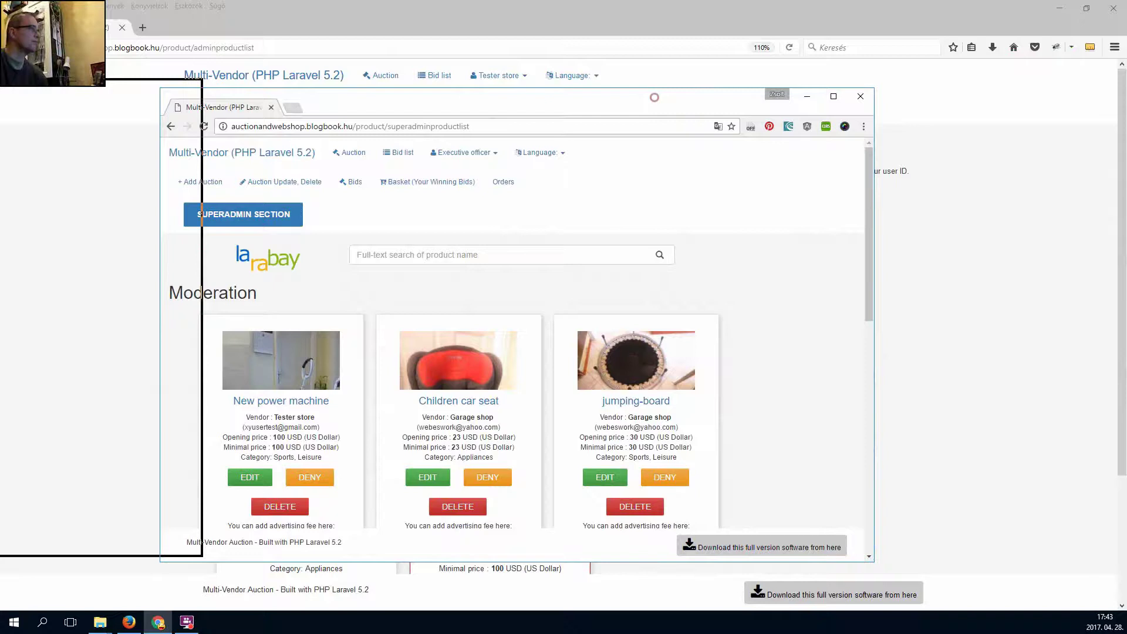
left_click(807, 95)
left_click(616, 8)
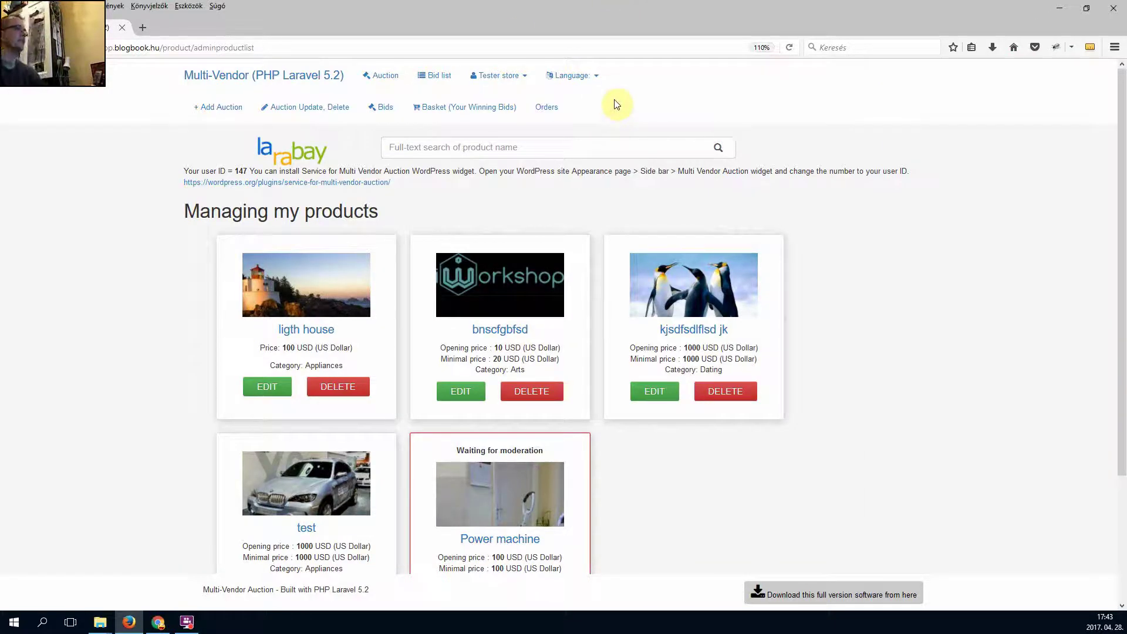
scroll(652, 97, "down", 3)
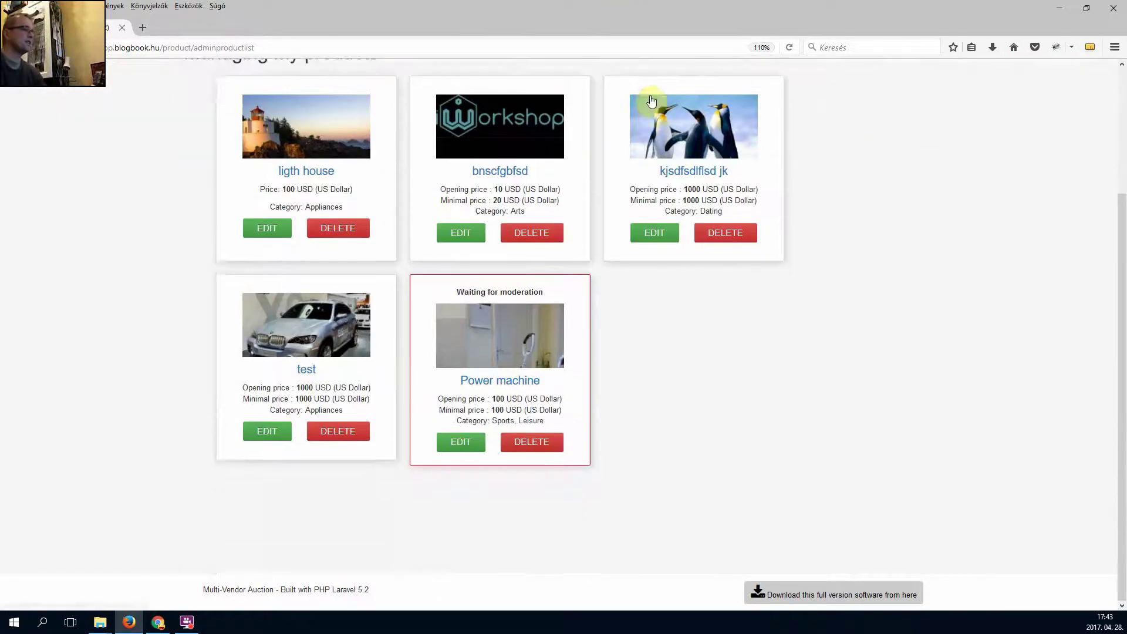
scroll(651, 97, "up", 3)
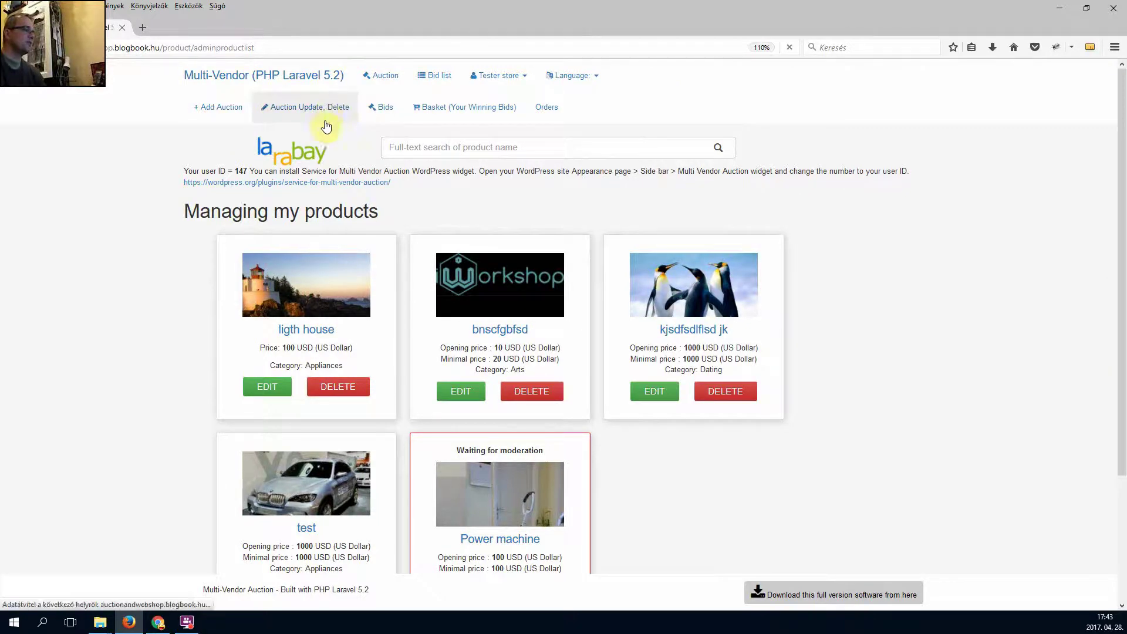
left_click(327, 116)
scroll(679, 287, "down", 3)
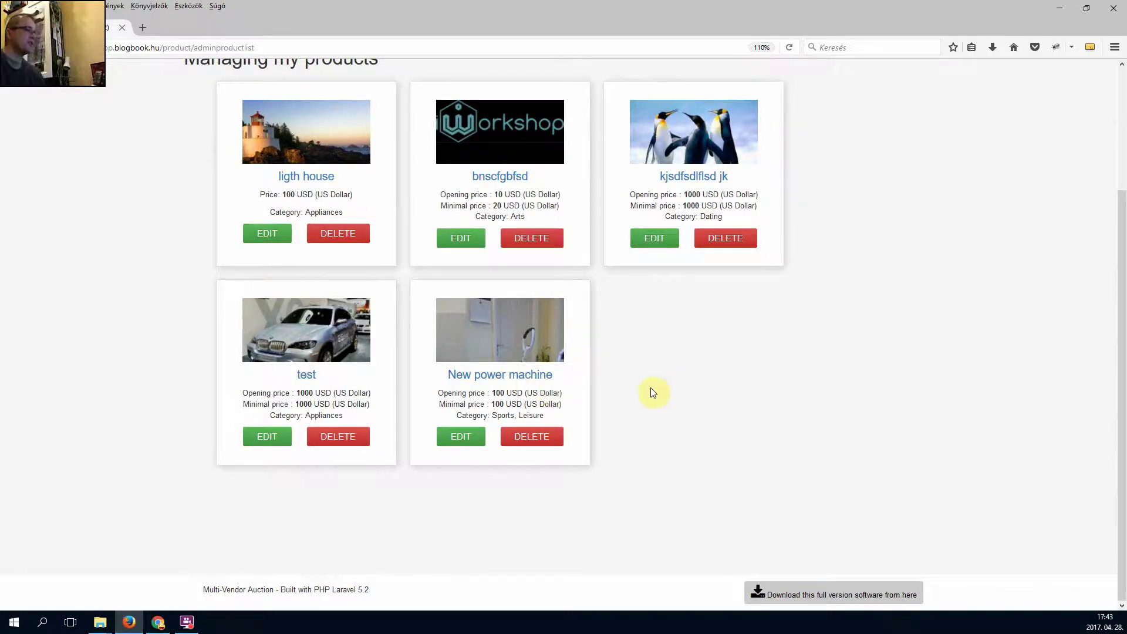
scroll(650, 387, "up", 3)
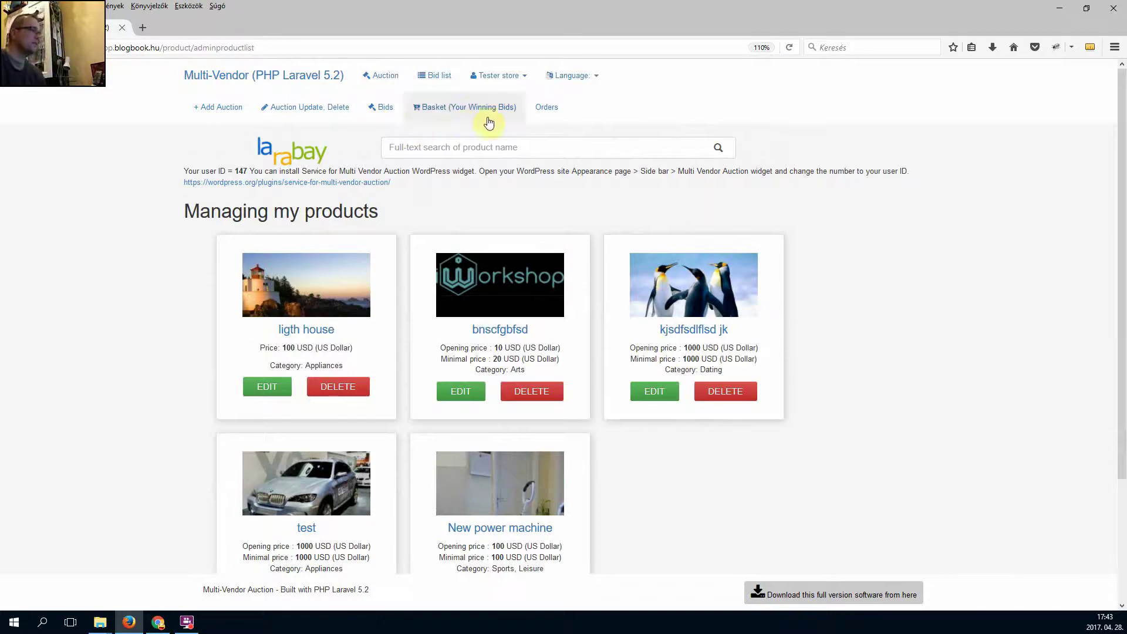
Browse from the home page via Sports, Leisure and Tester store to New power machine's auction page
left_click(310, 81)
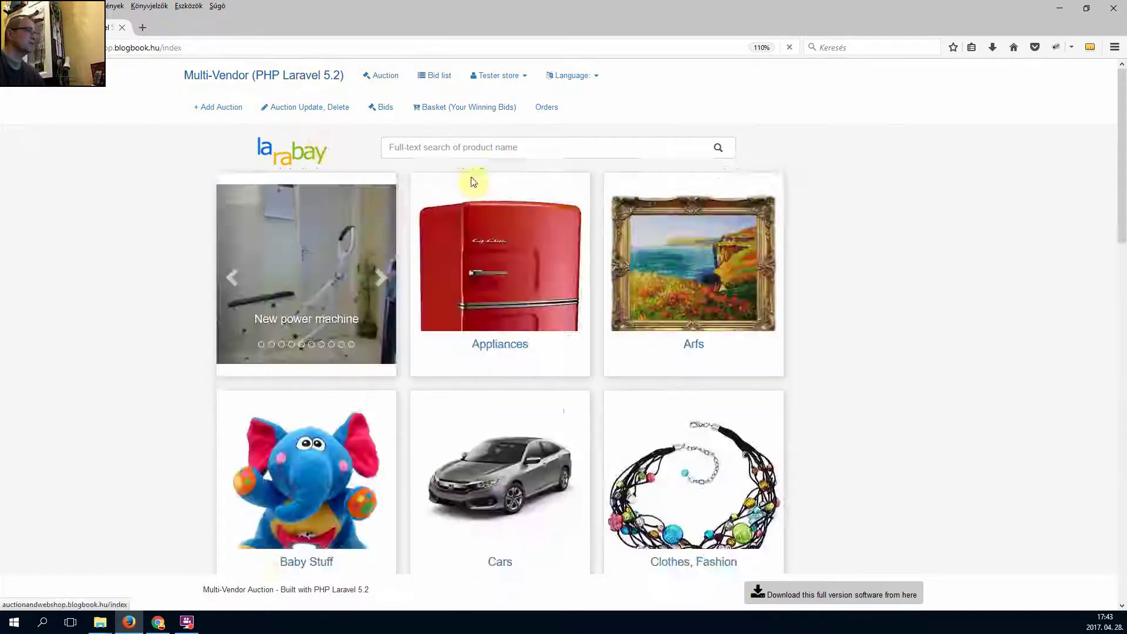
scroll(822, 347, "down", 10)
scroll(820, 341, "down", 4)
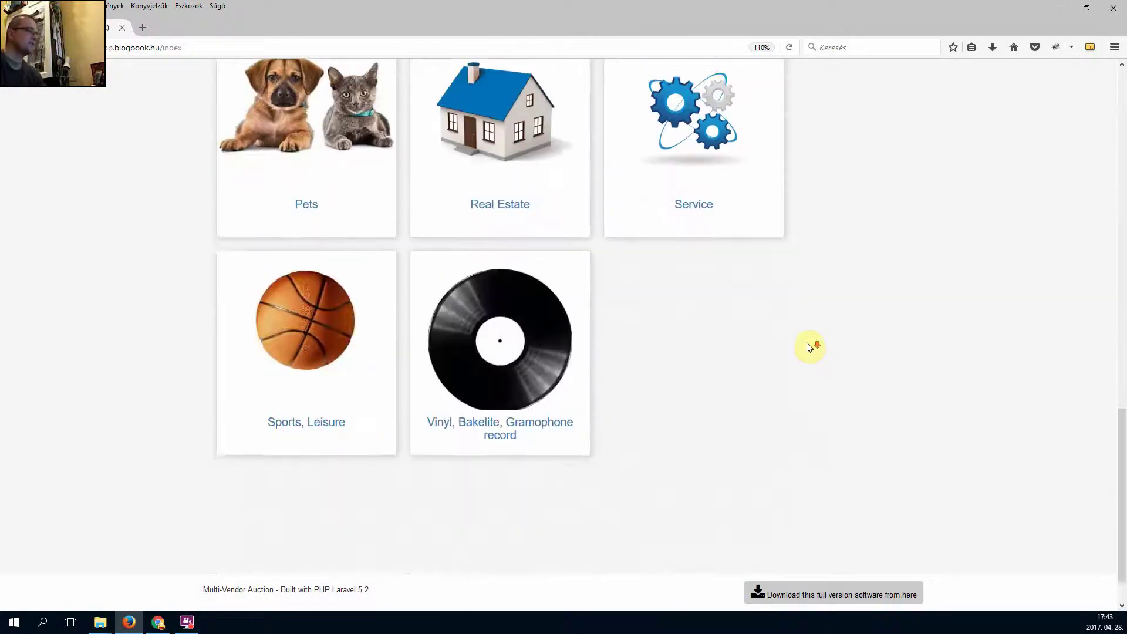
left_click(364, 270)
scroll(695, 344, "down", 6)
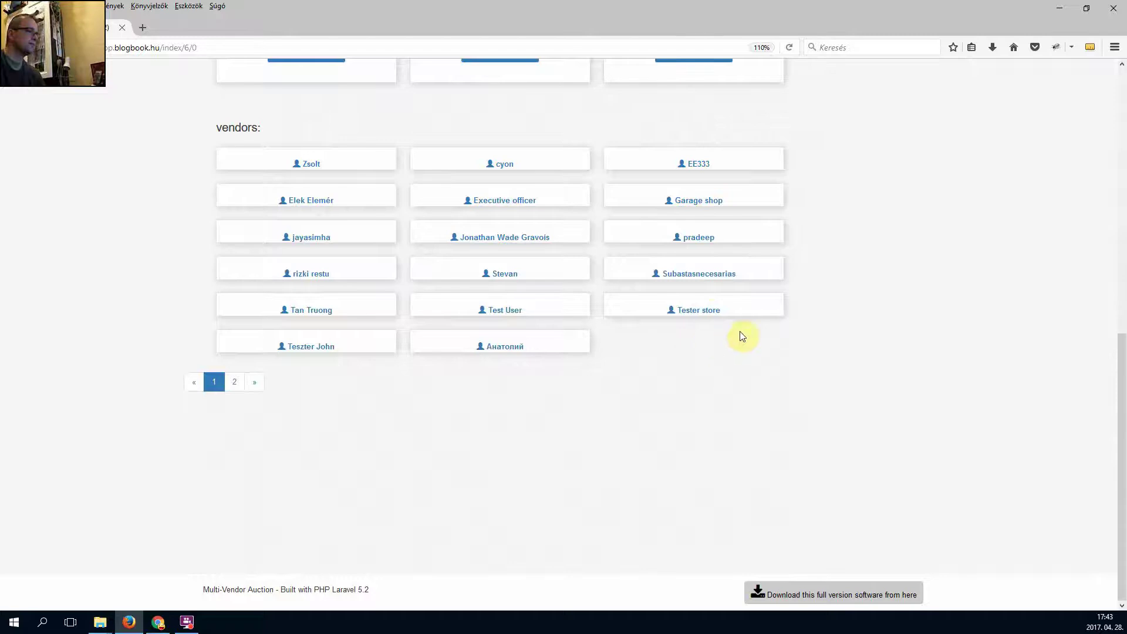
left_click(708, 310)
scroll(675, 329, "down", 3)
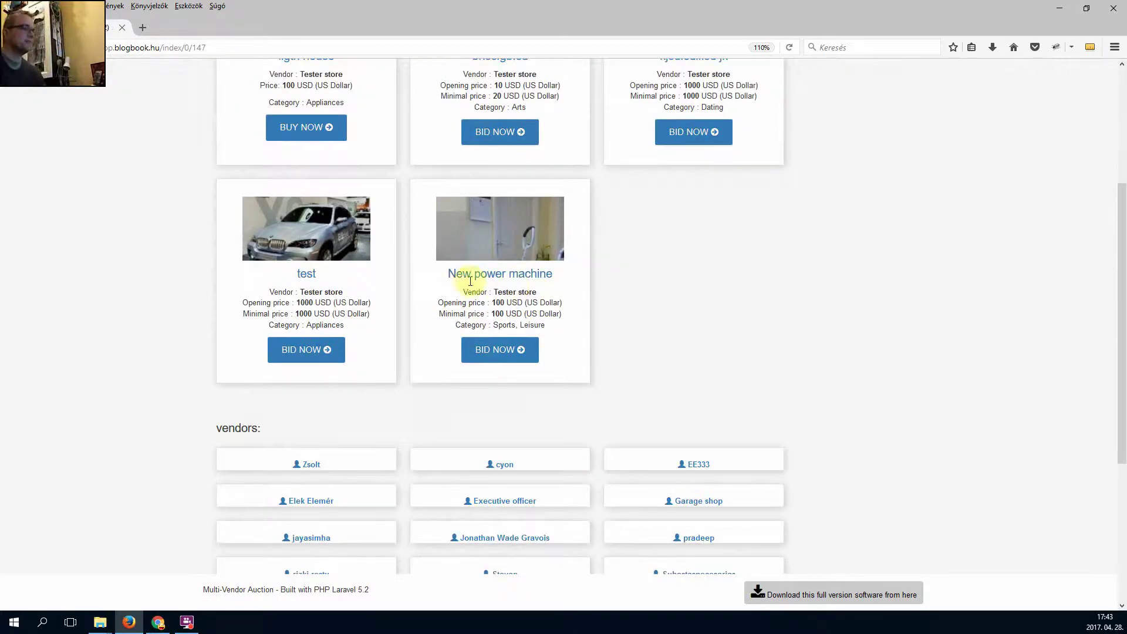
left_click(517, 277)
scroll(558, 291, "down", 3)
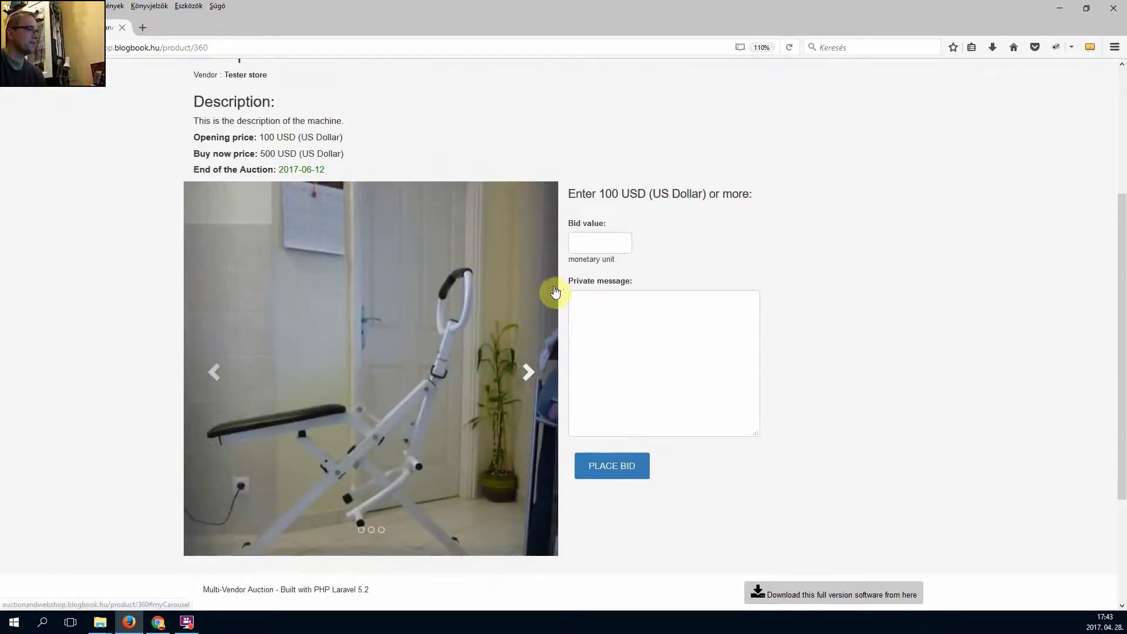
scroll(556, 294, "down", 2)
scroll(561, 295, "up", 4)
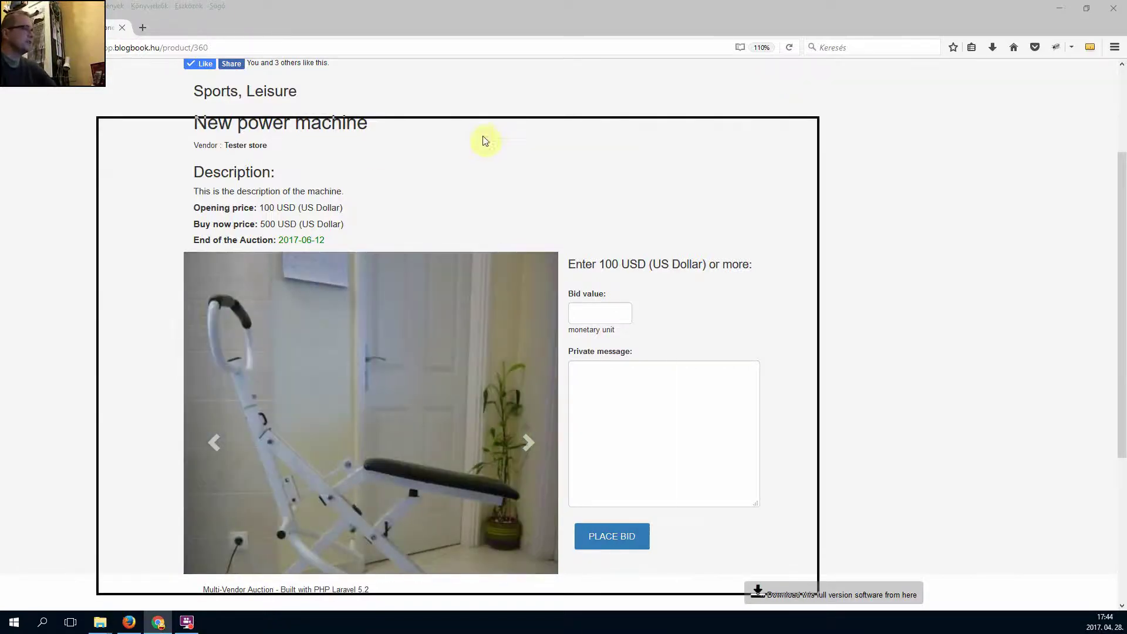
In SuperAdmin Moderation's All products list, mark New power machine's 15.00 USD fee paid and confirm
left_click(726, 103)
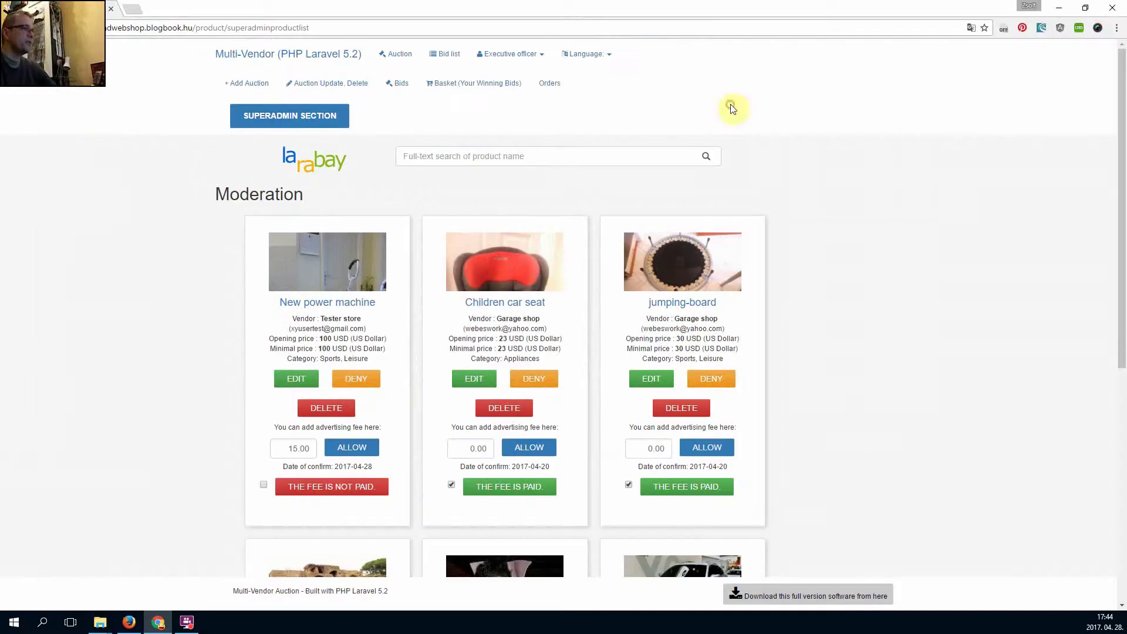
left_click(285, 117)
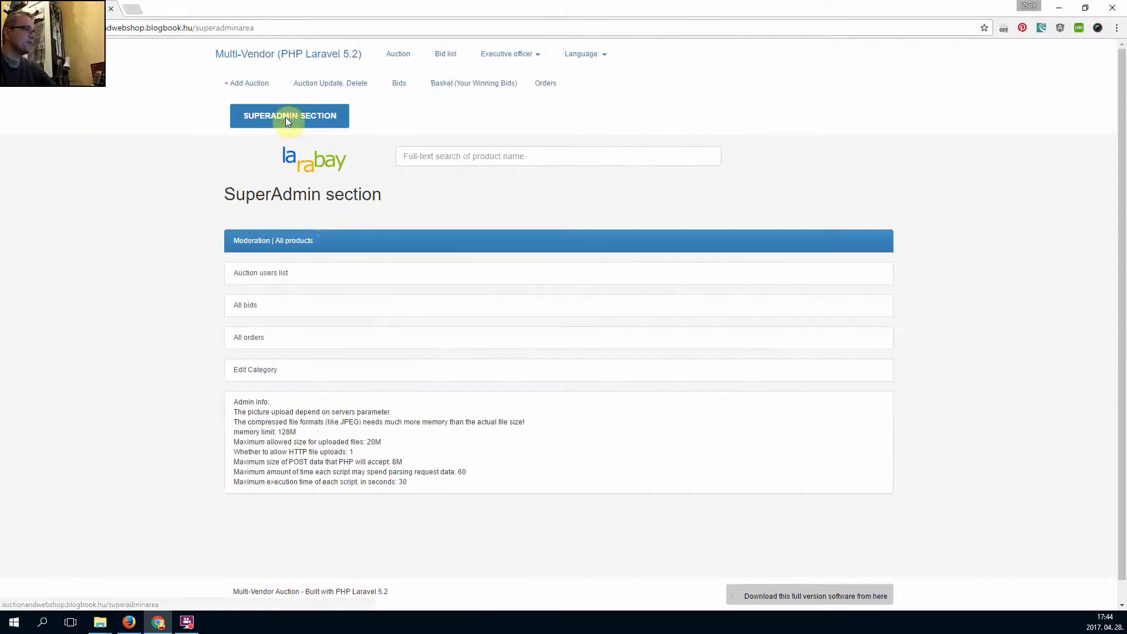
left_click(296, 242)
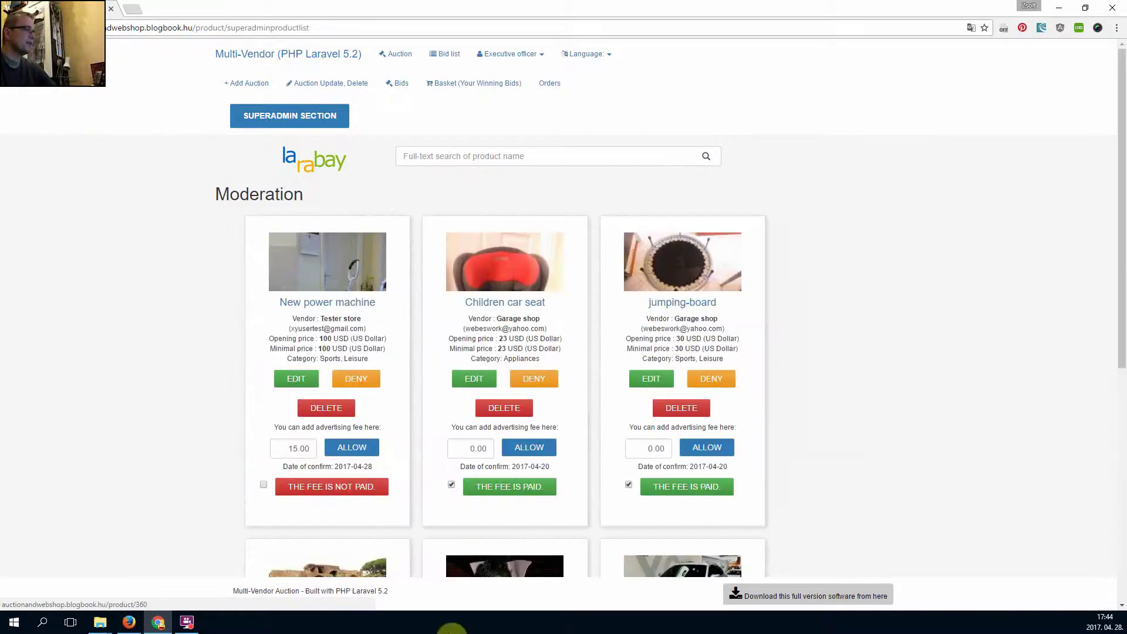
left_click(264, 486)
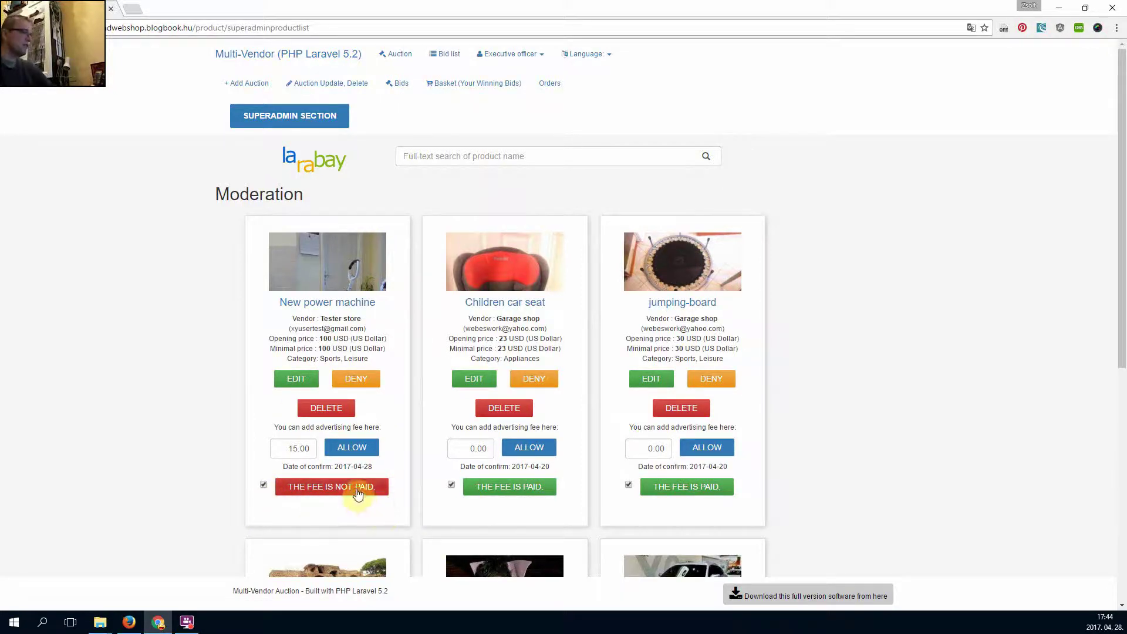
left_click(322, 486)
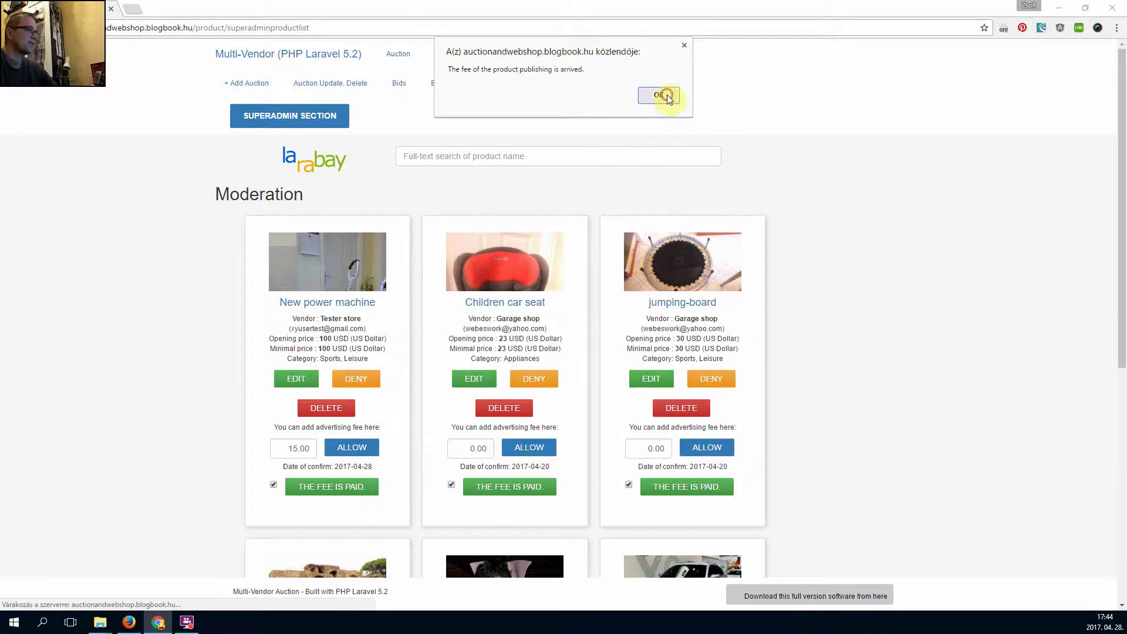
left_click(659, 95)
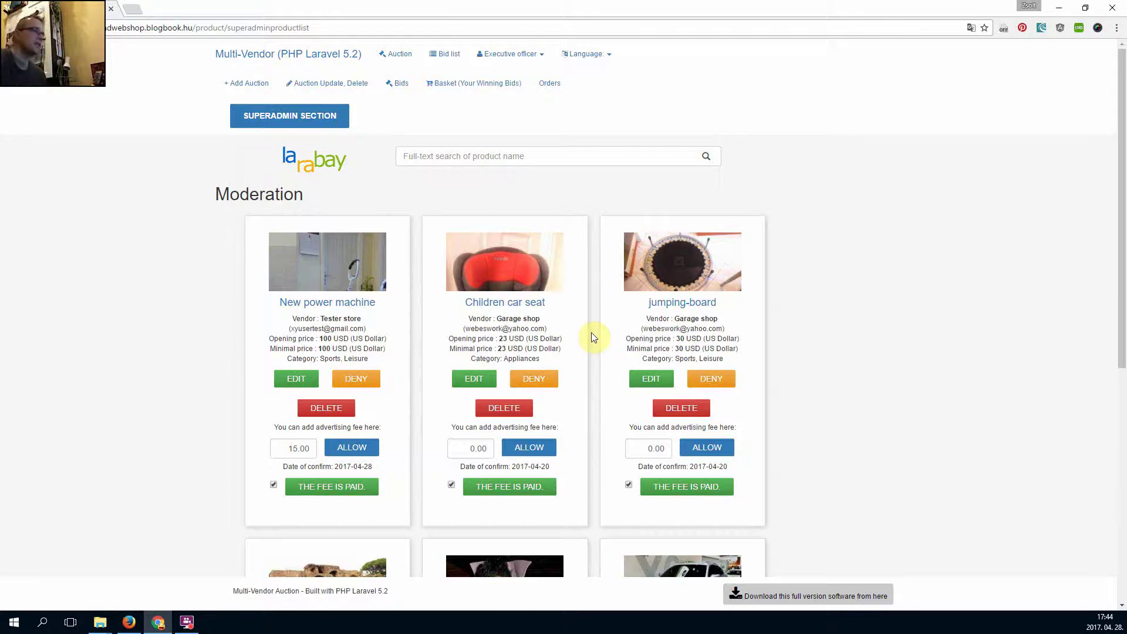
Move the admin Chrome window aside and return the Firefox browser to the larabay home page
left_click(1084, 8)
left_click_drag(558, 106, 0, 106)
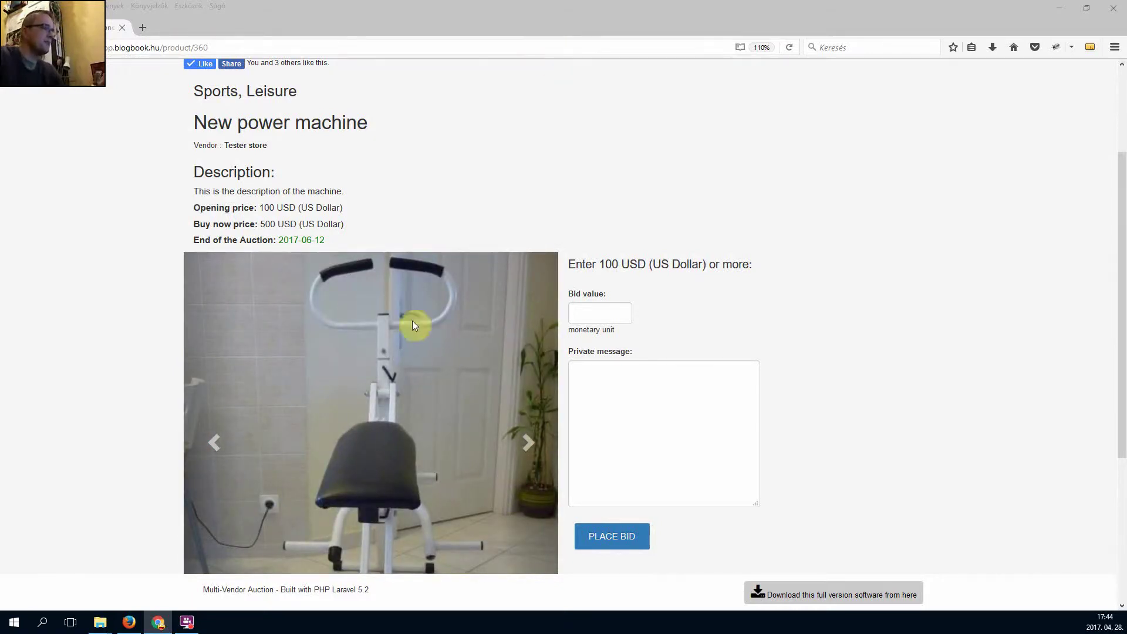
scroll(412, 320, "up", 4)
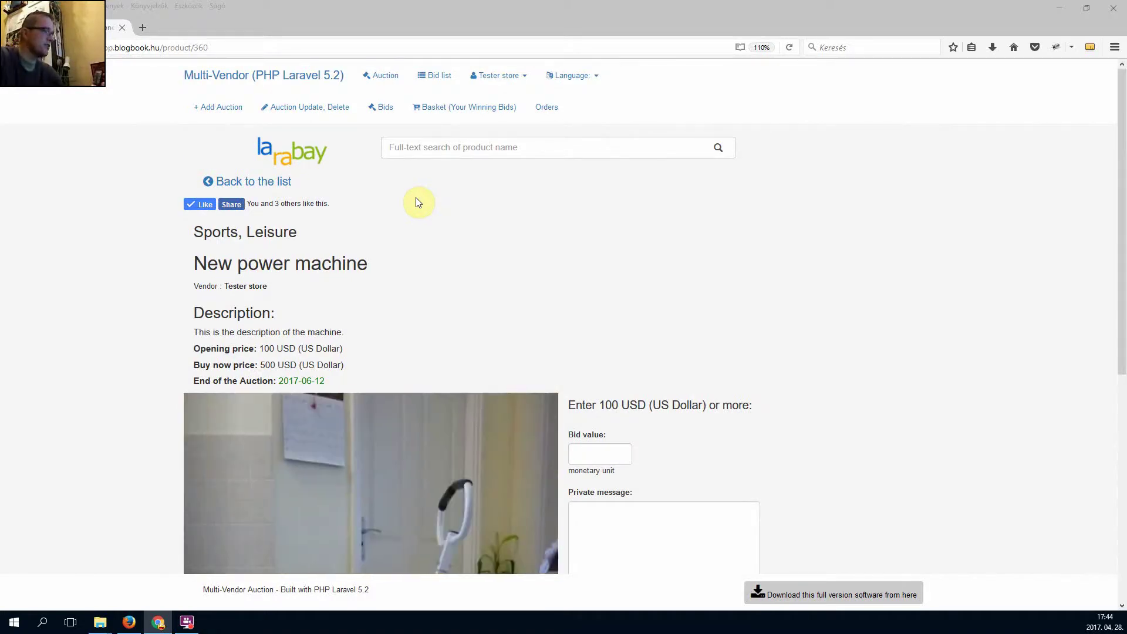
left_click(217, 75)
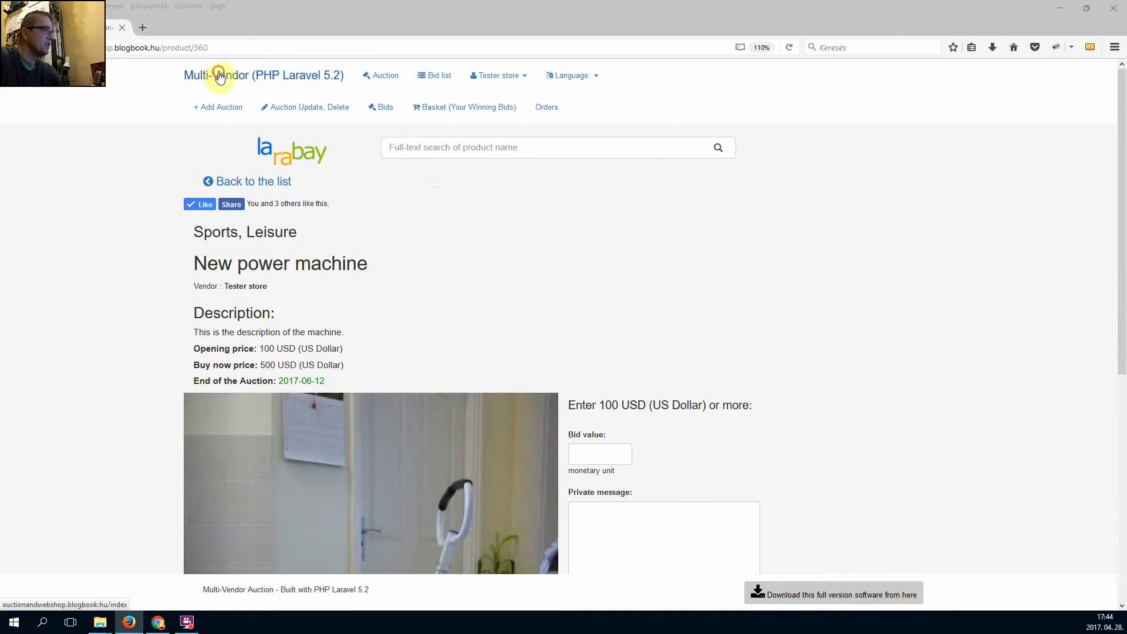